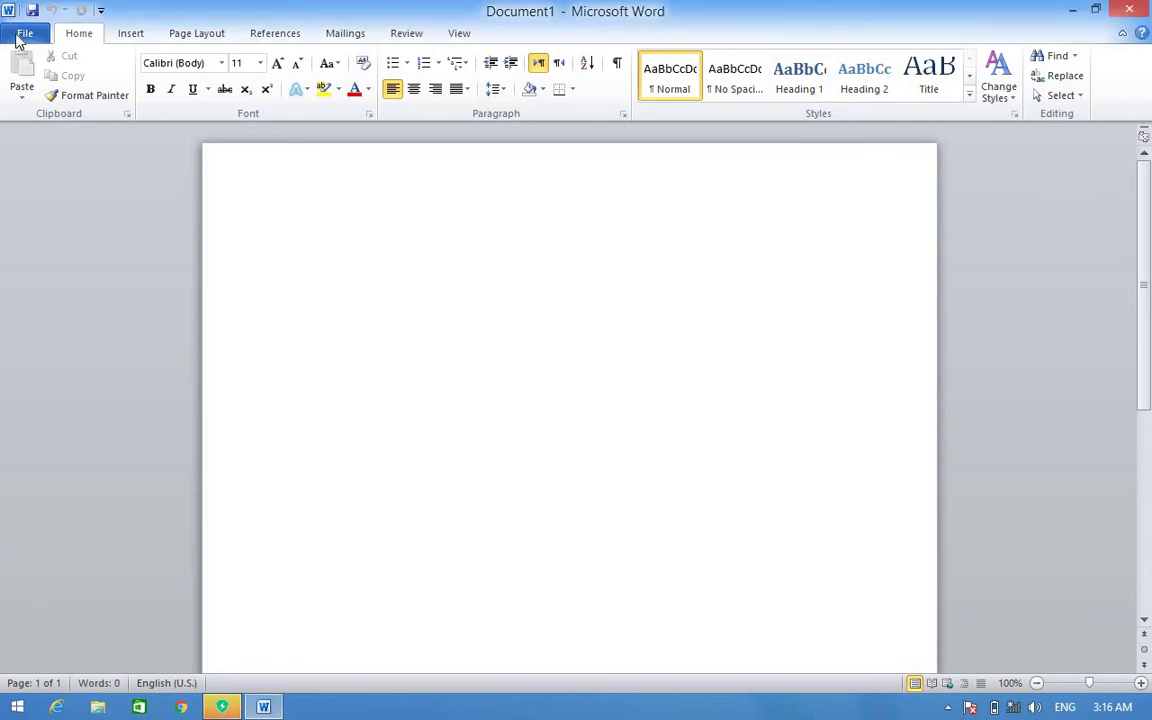
# Look at the save options for the blank document, including the Save As dialog, and close it without saving.
pyautogui.click(25, 33)
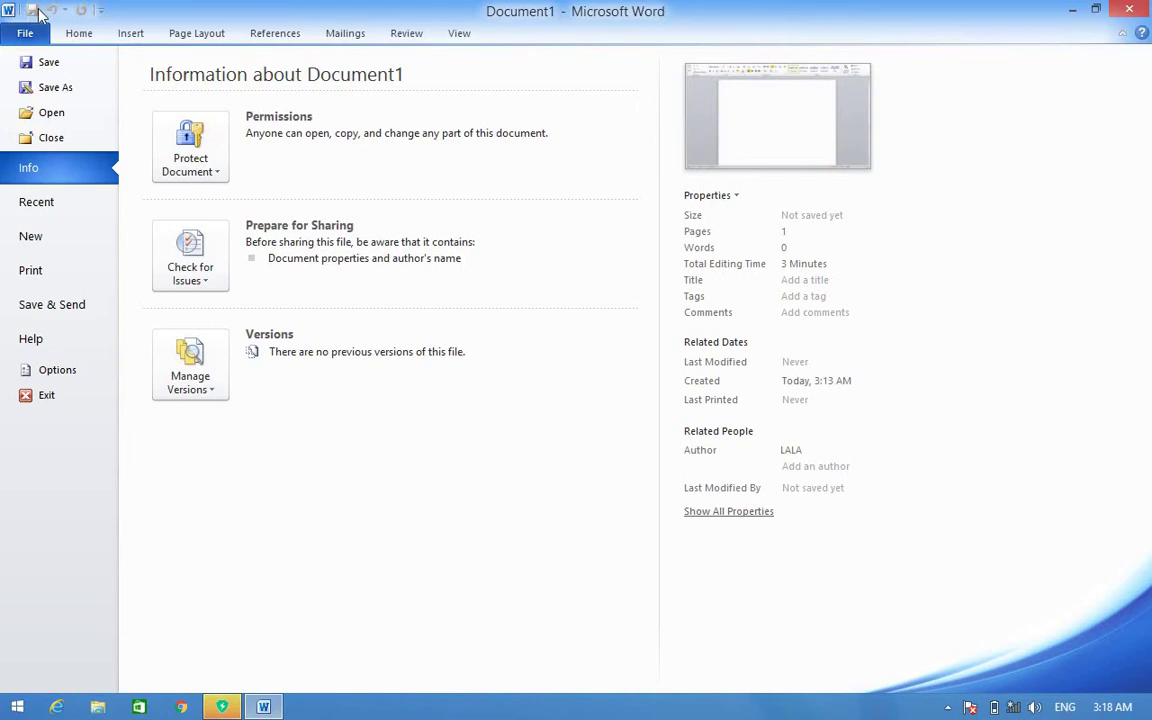
pyautogui.click(32, 67)
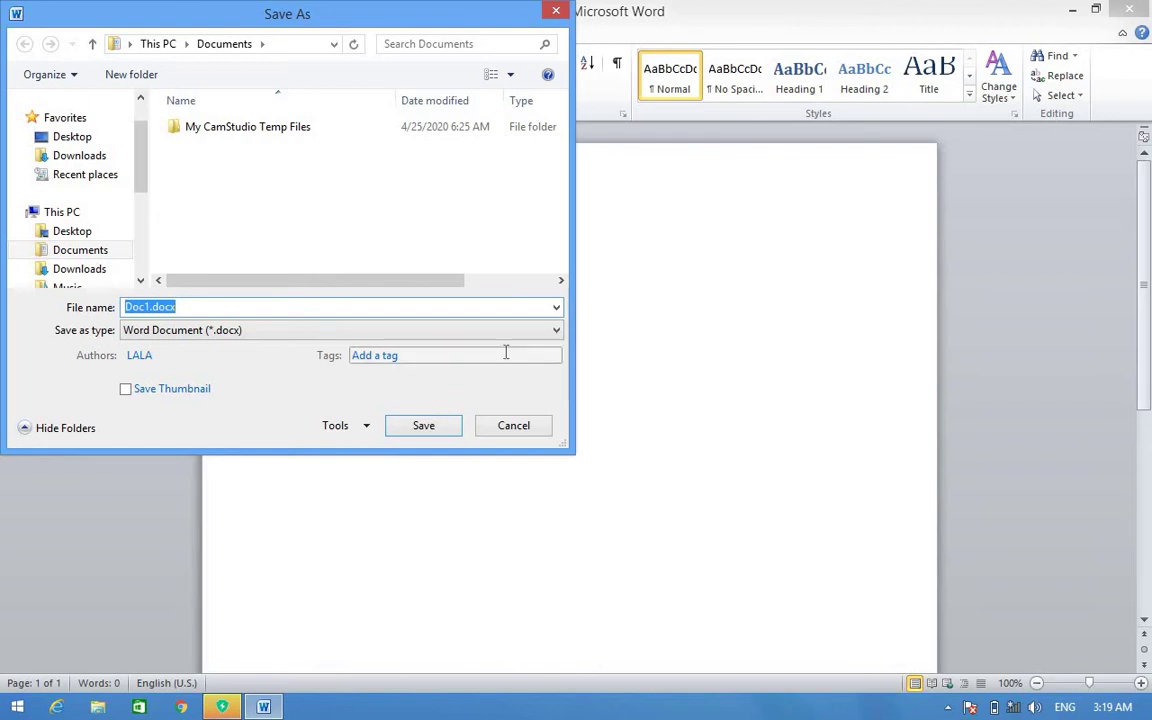
pyautogui.click(556, 12)
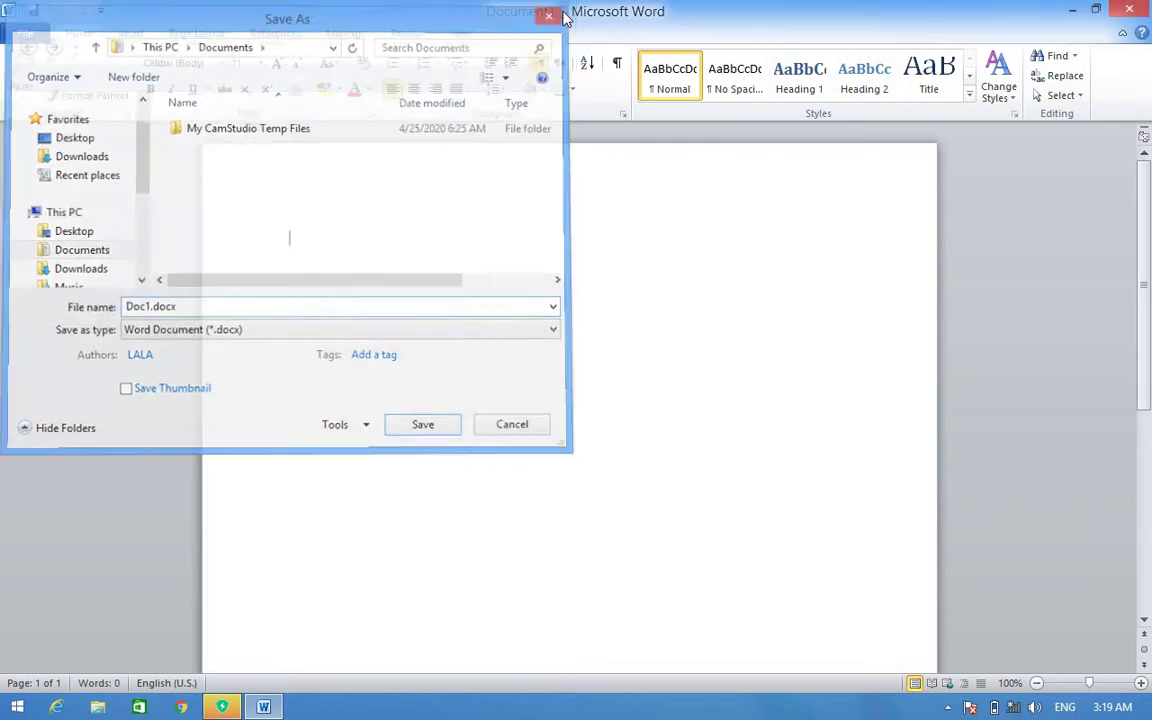
pyautogui.click(18, 32)
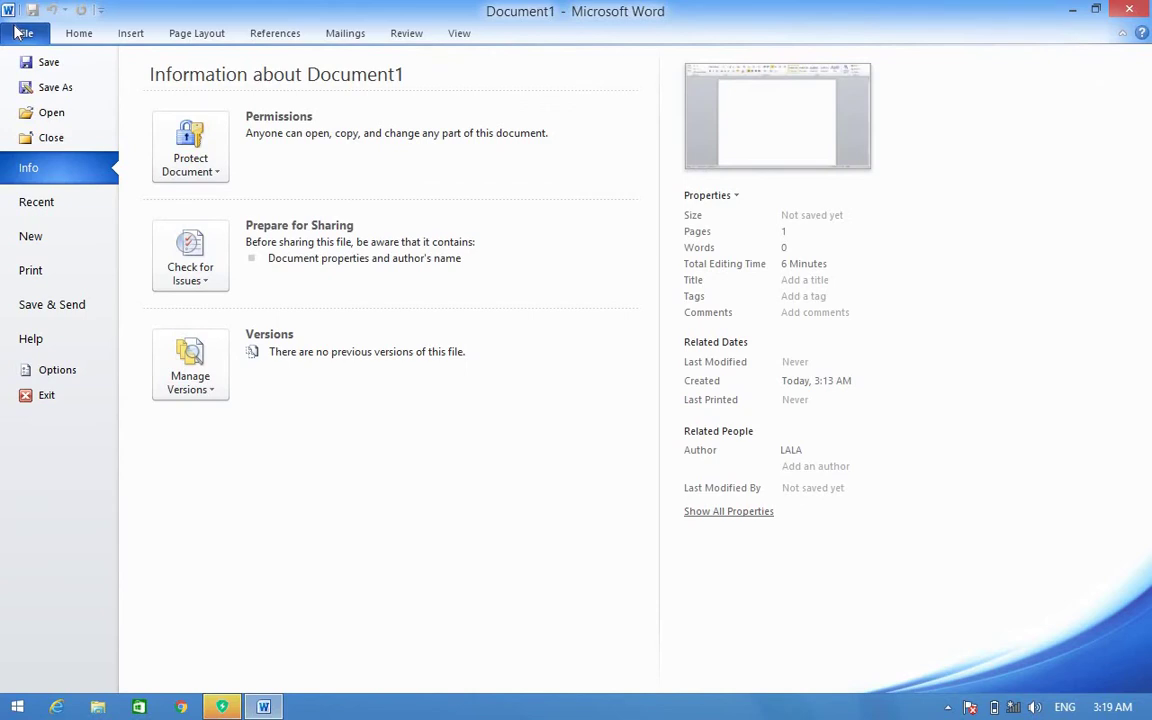
pyautogui.click(16, 33)
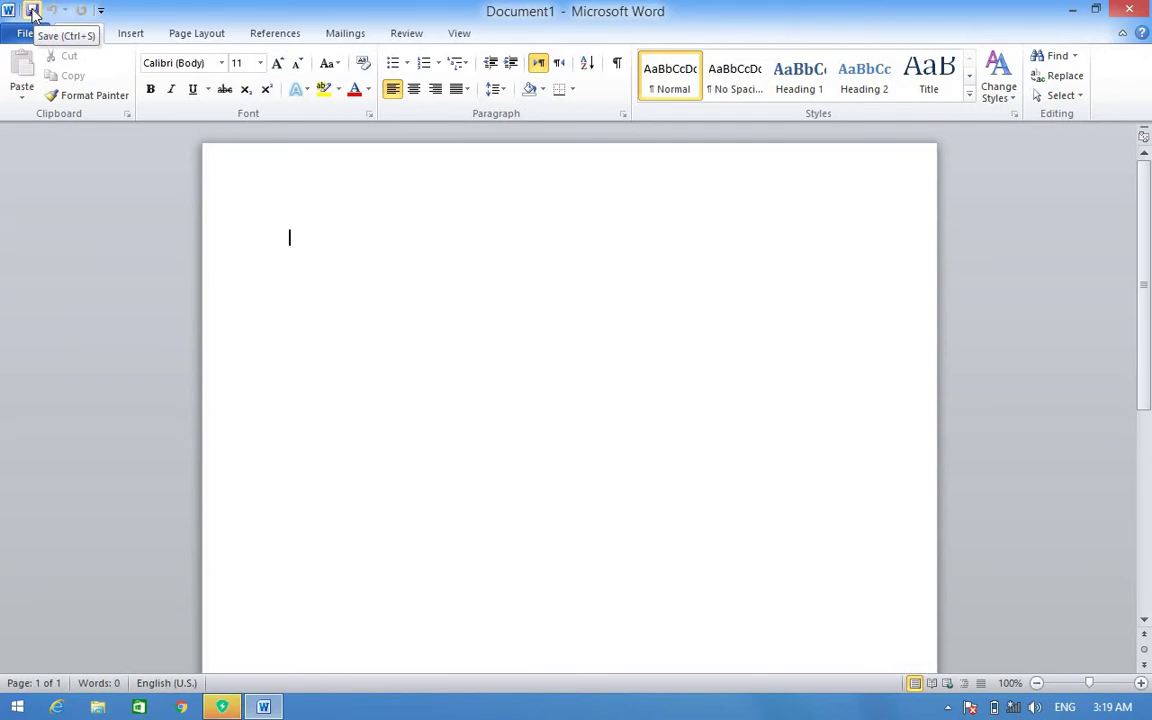
# View the dialog for opening an existing Word document and dismiss it without opening a file.
pyautogui.click(26, 35)
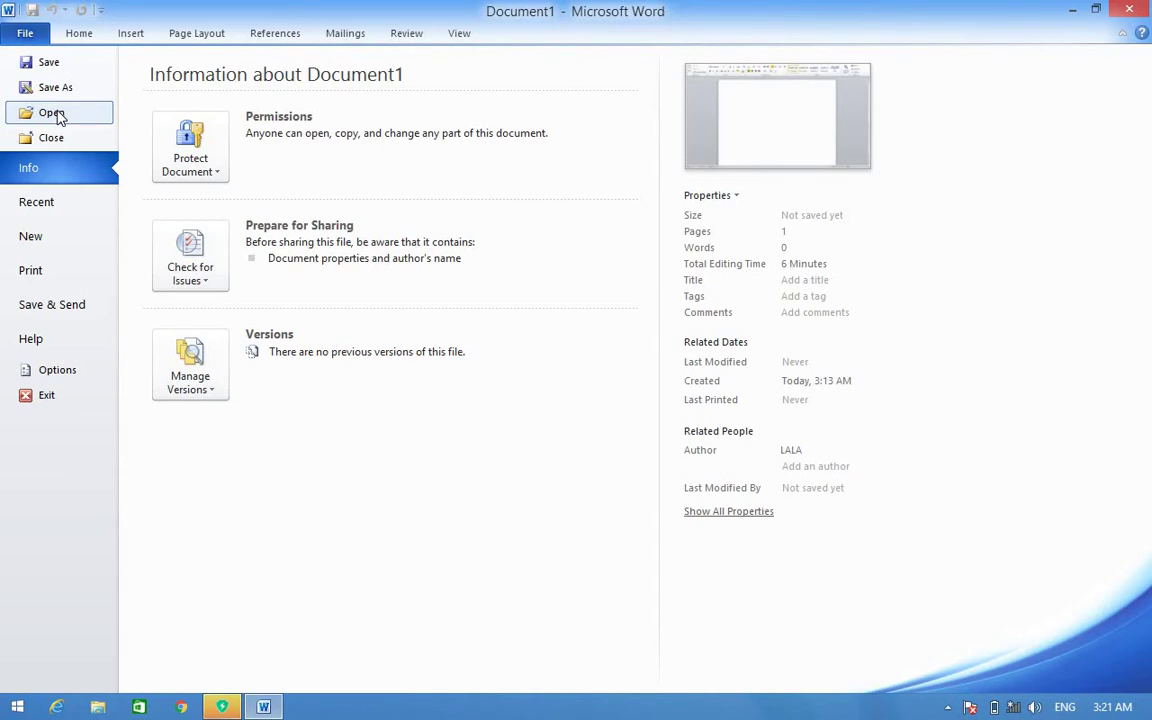
pyautogui.click(55, 113)
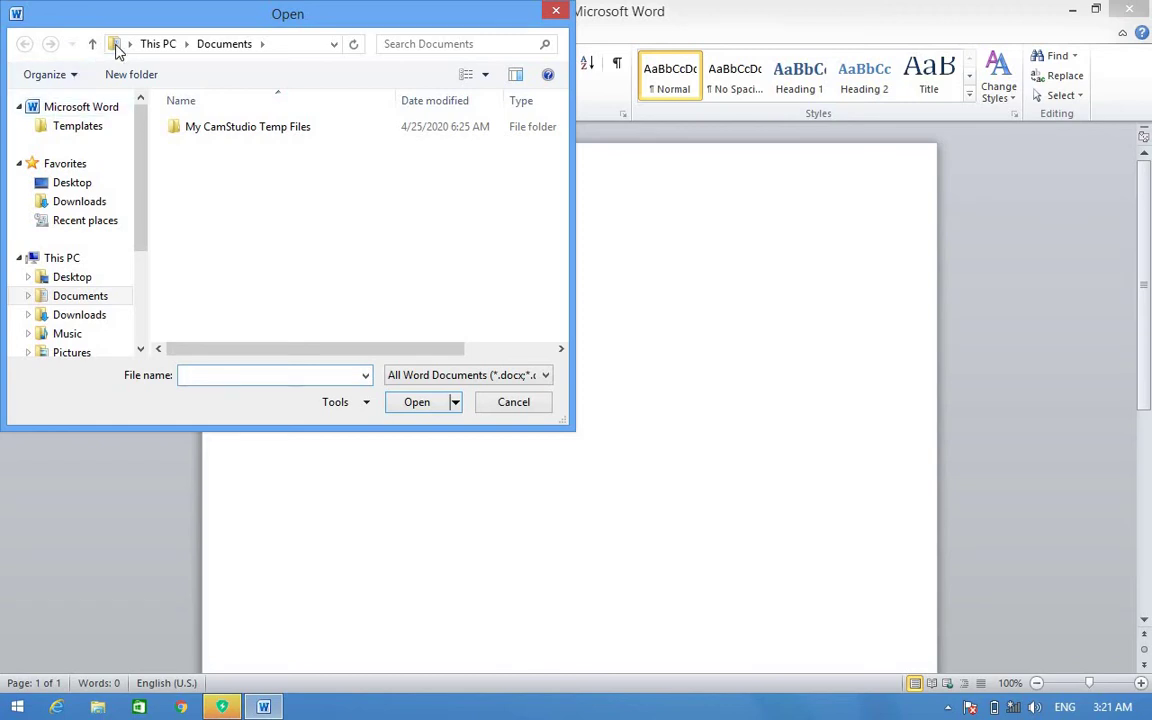
pyautogui.click(556, 12)
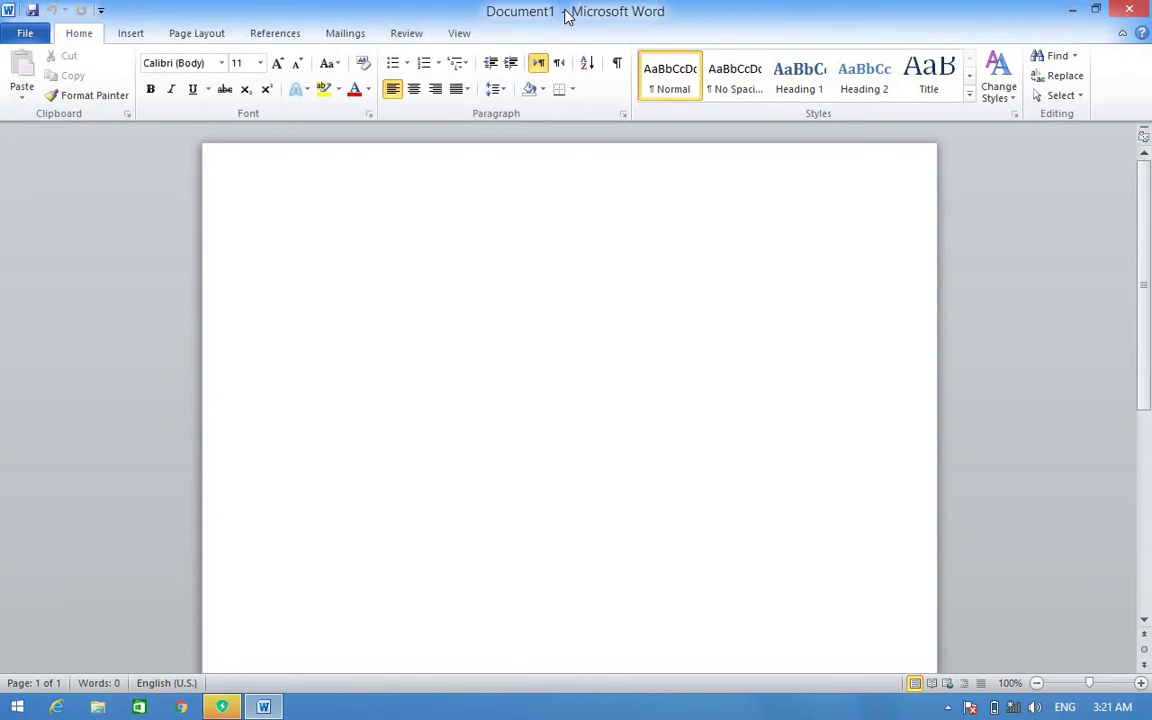
# View the lists of recent documents and places, and return to the document information page.
pyautogui.click(28, 33)
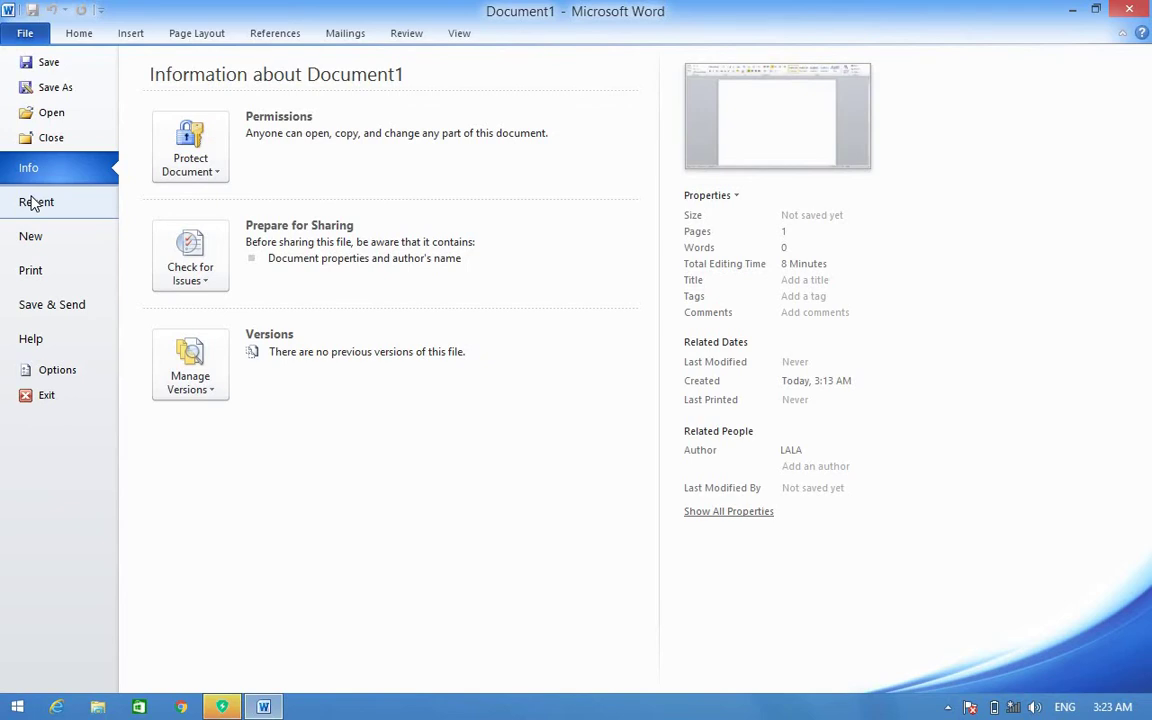
pyautogui.click(33, 203)
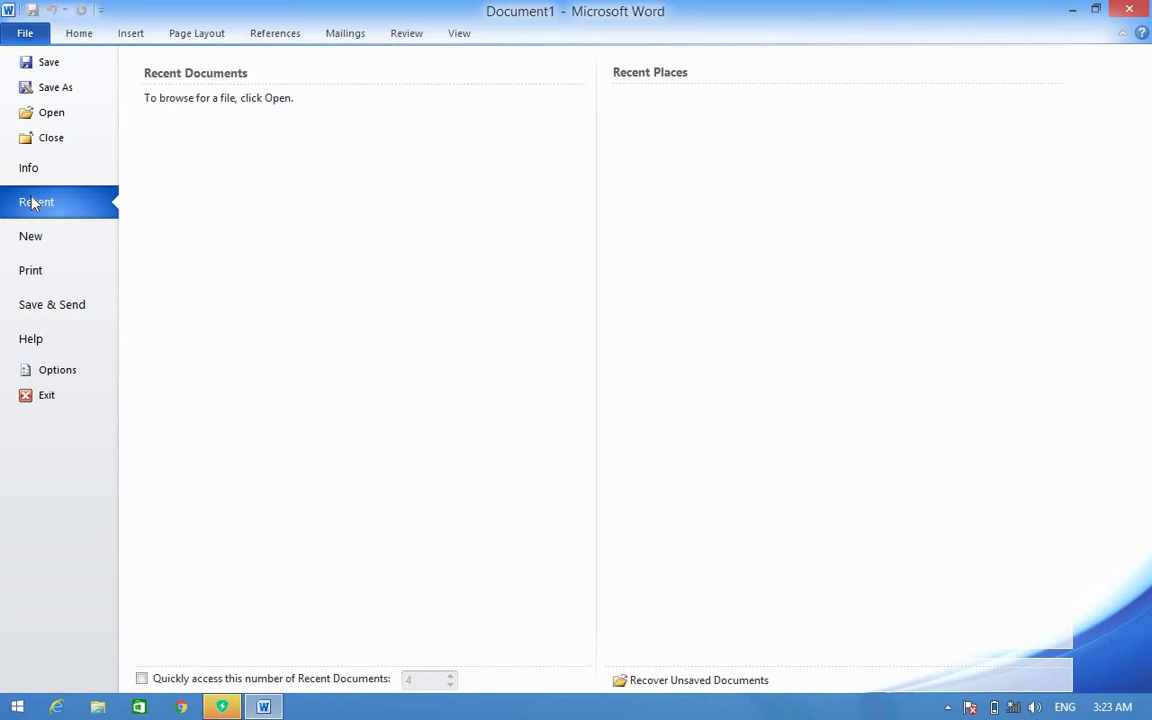
pyautogui.click(29, 172)
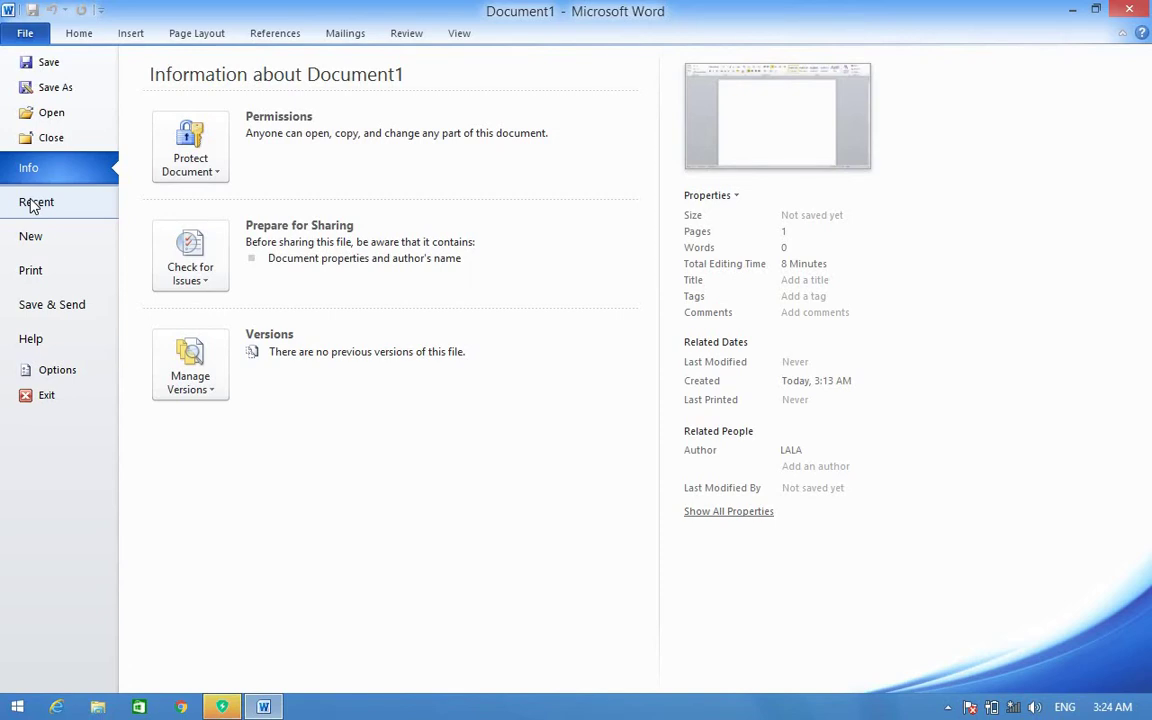
# Examine the print settings and preview, including the choices for which pages to print.
pyautogui.click(28, 271)
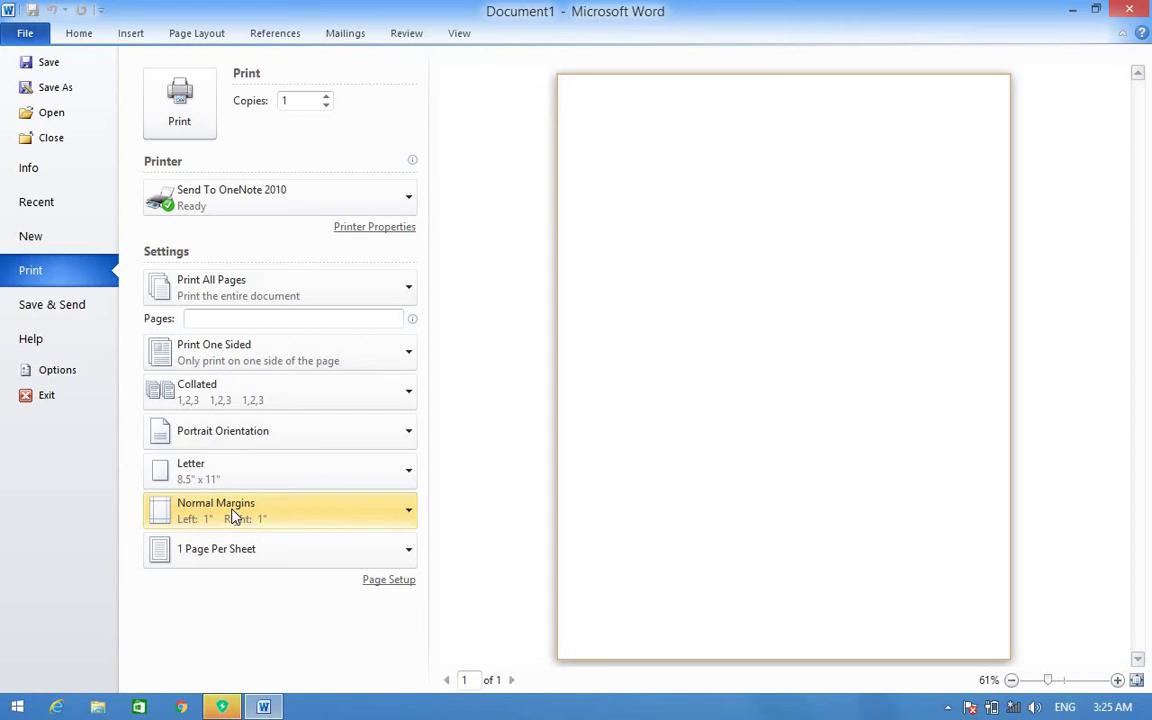
pyautogui.click(413, 298)
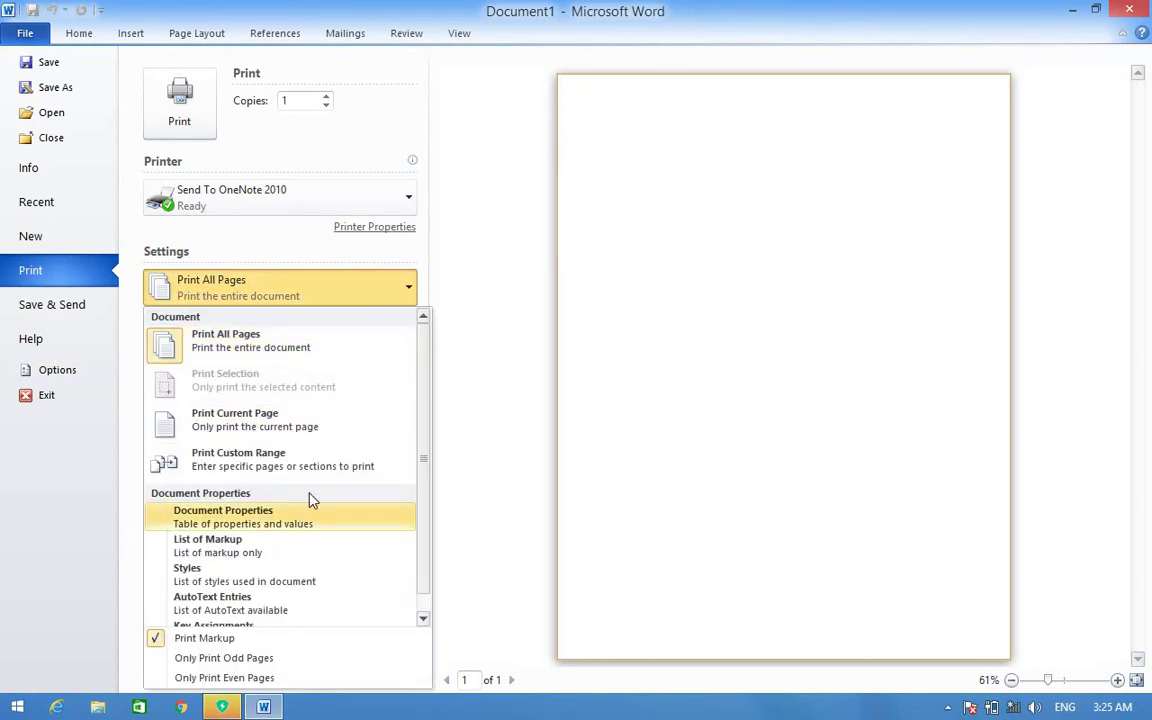
pyautogui.click(512, 350)
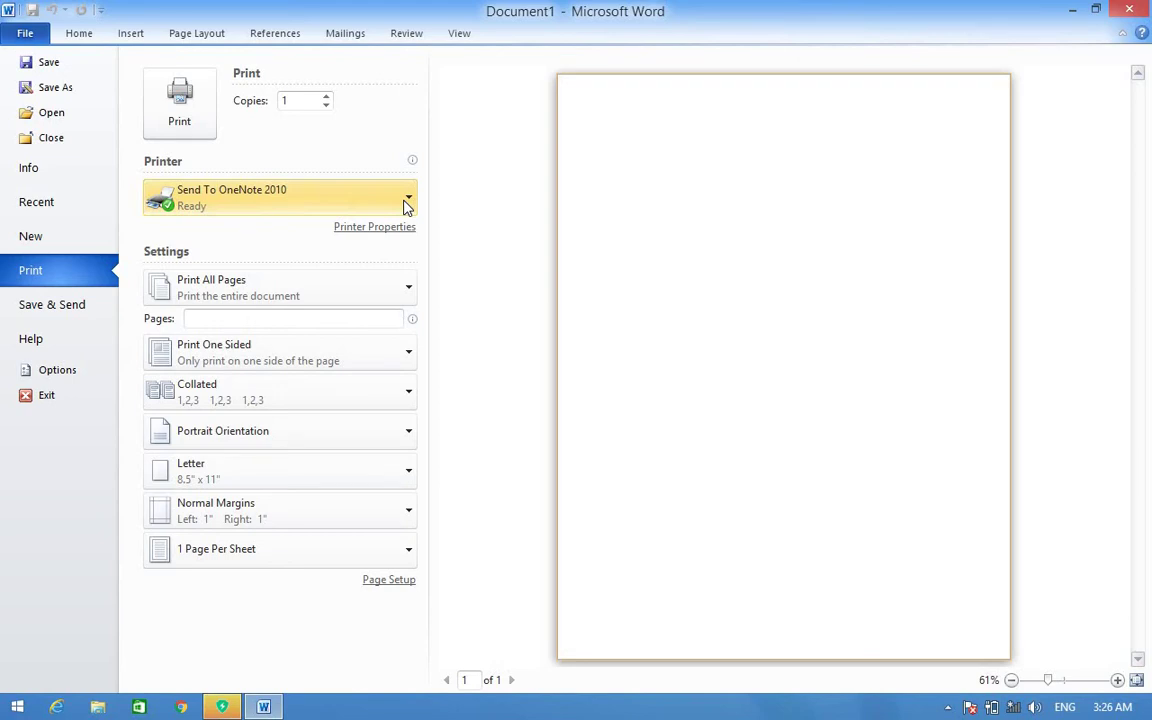
# Examine the Save & Send options, including the available file types, and look at the Help page.
pyautogui.click(90, 317)
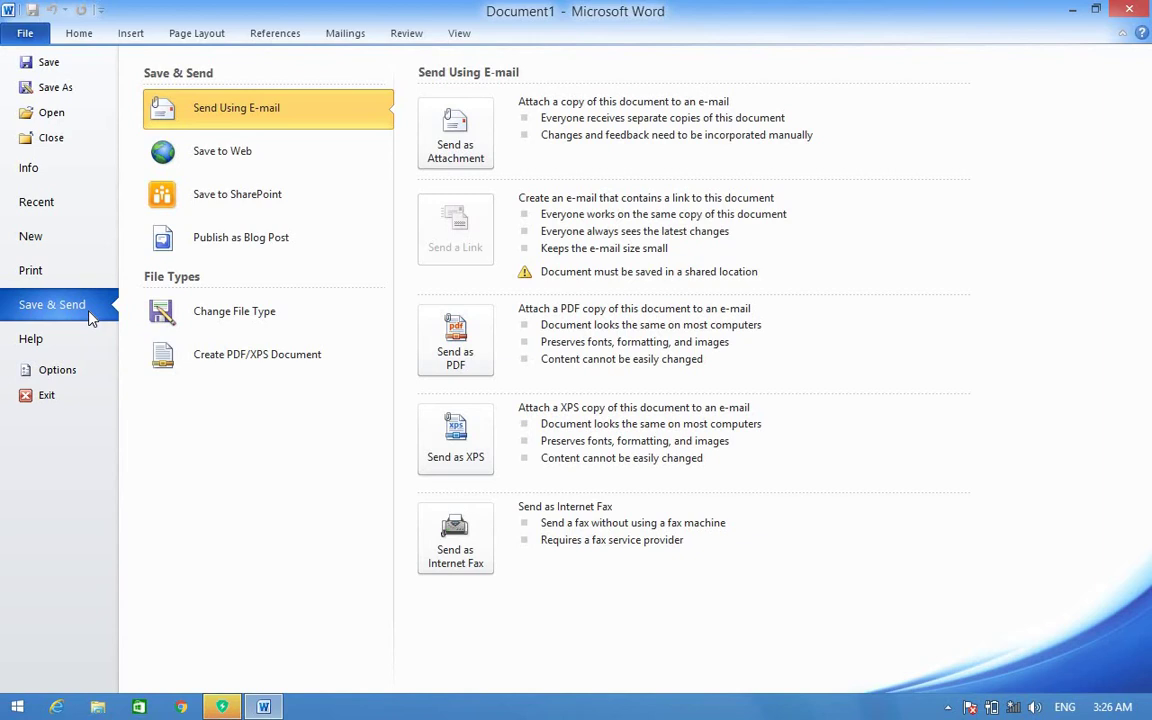
pyautogui.click(197, 315)
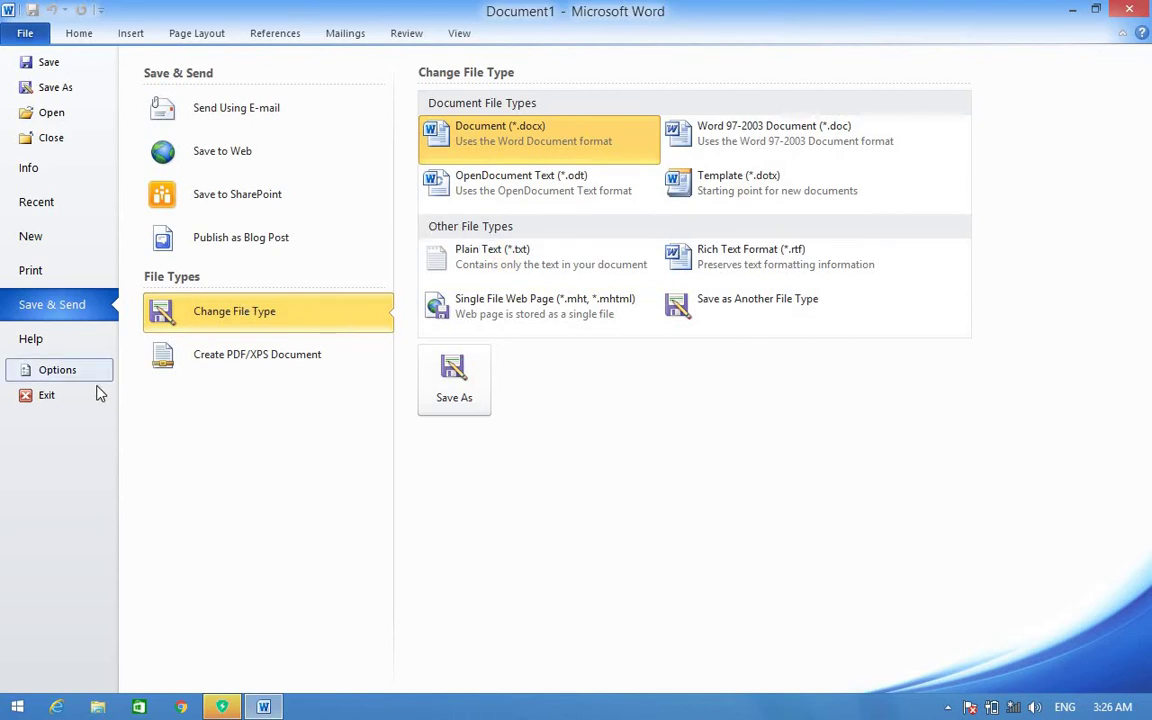
pyautogui.click(27, 338)
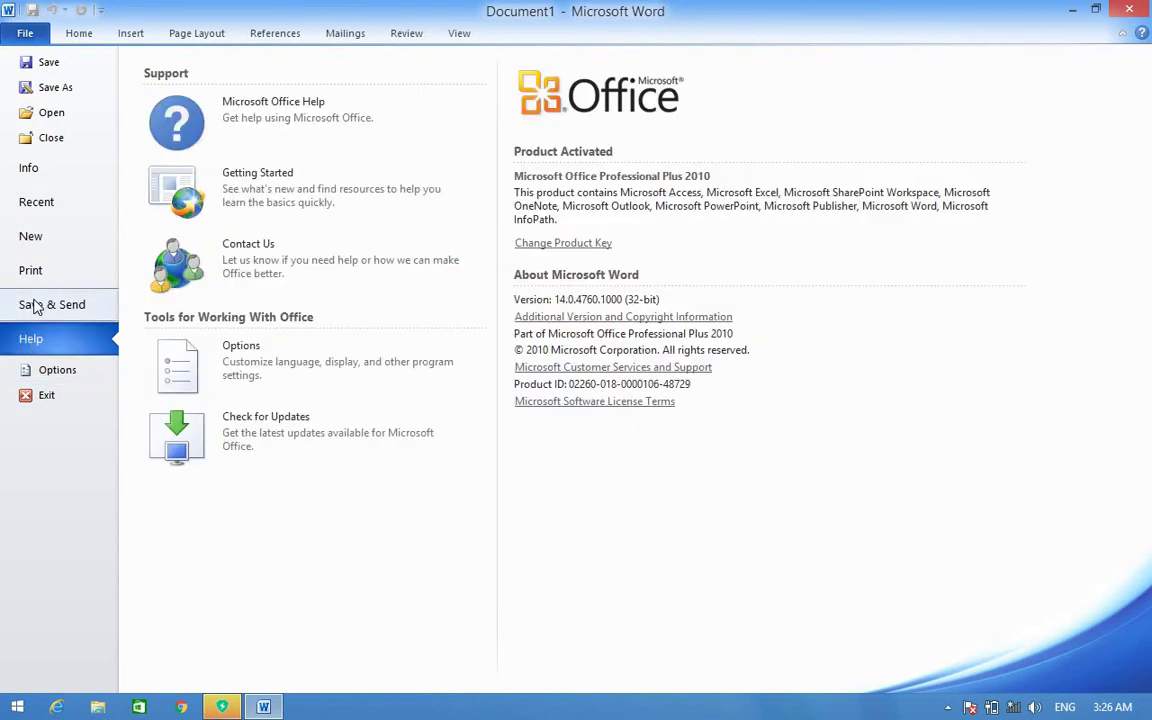
pyautogui.click(33, 306)
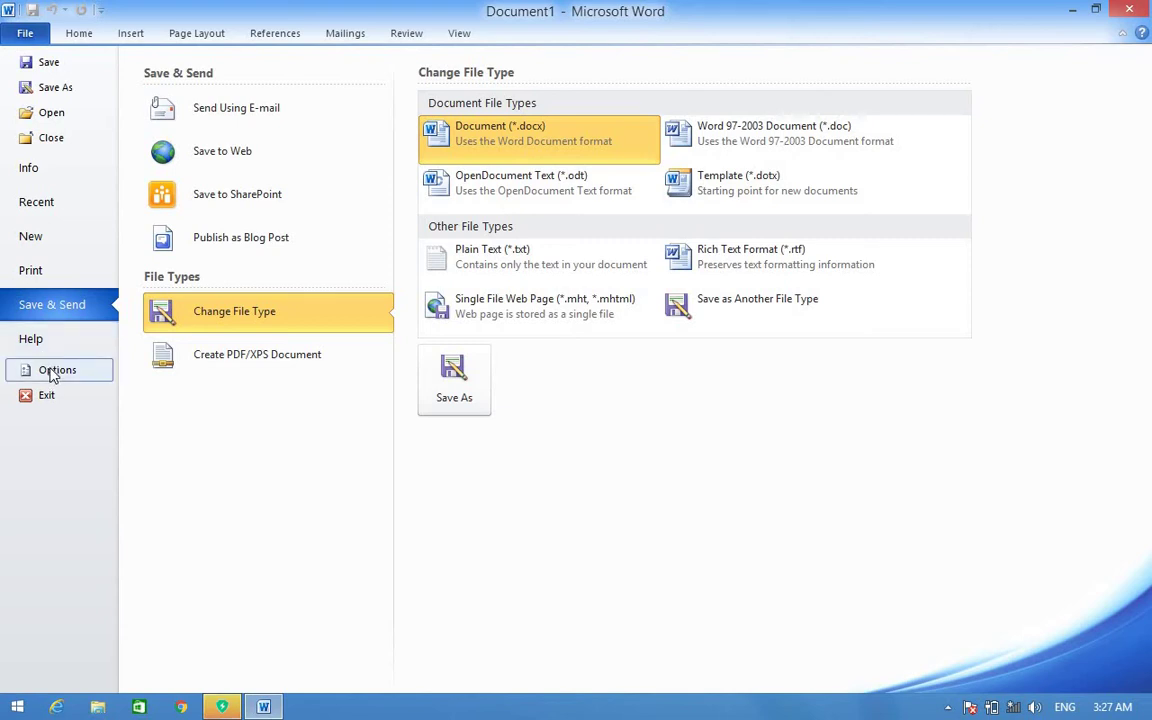
# Review the General, Display, Proofing, Language and Advanced categories of Word Options and close them without changes.
pyautogui.click(52, 372)
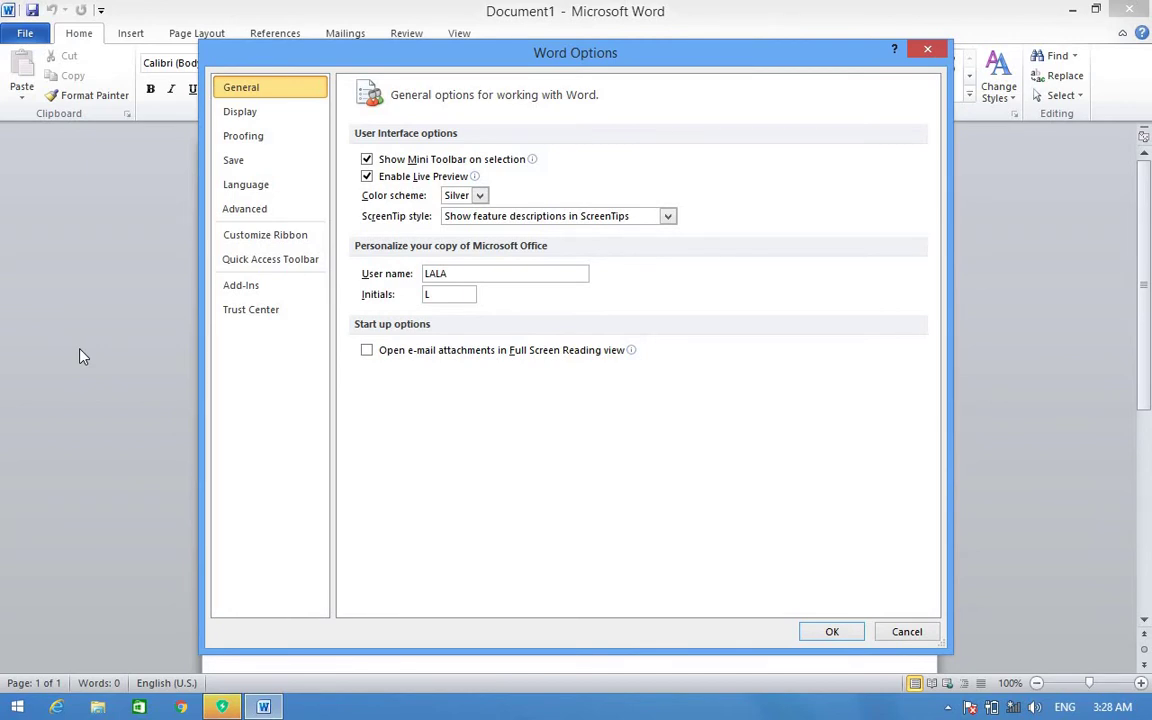
pyautogui.click(226, 113)
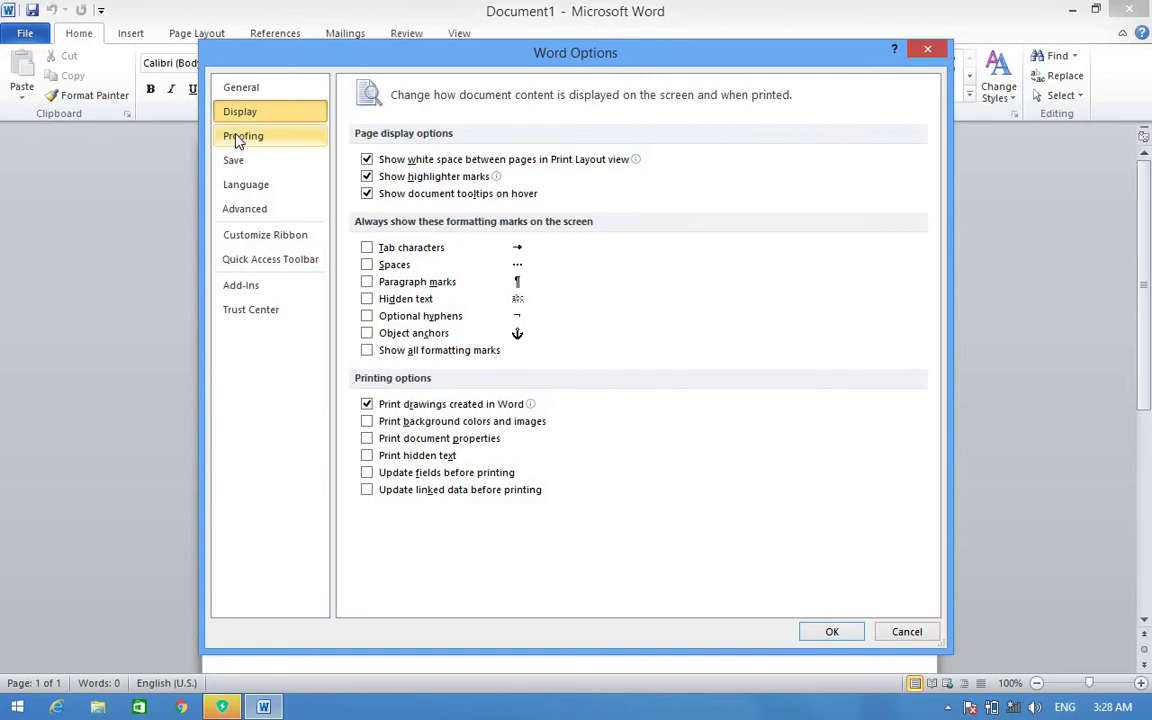
pyautogui.click(238, 141)
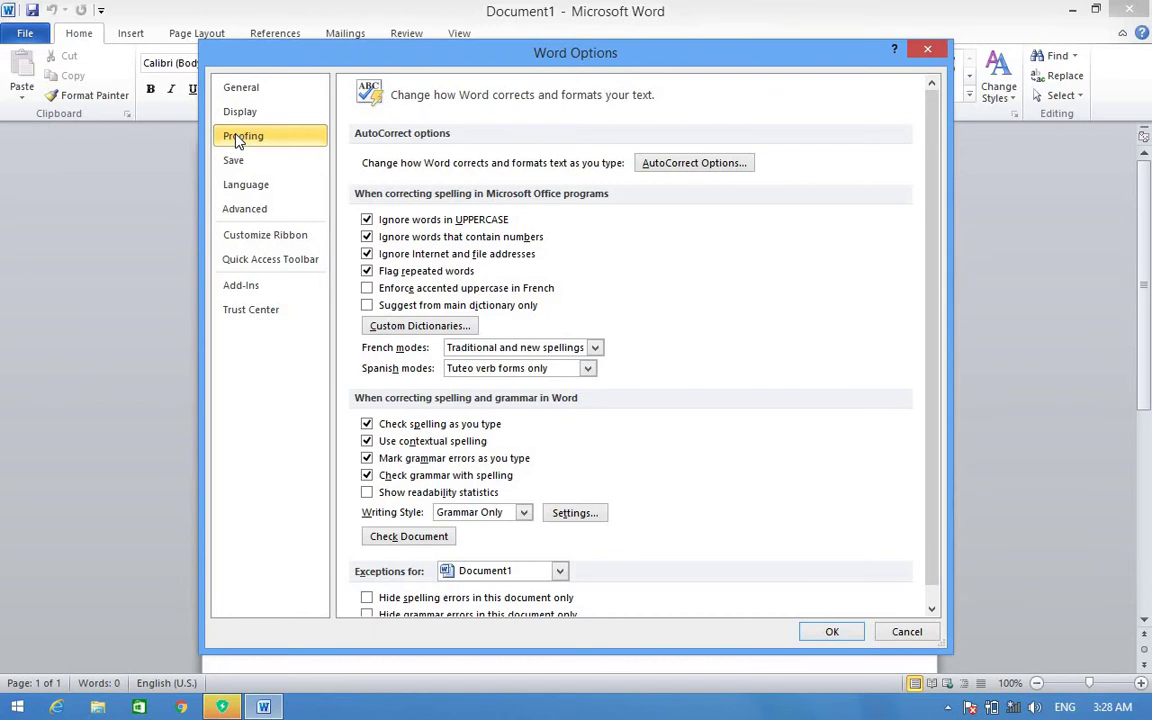
pyautogui.click(241, 189)
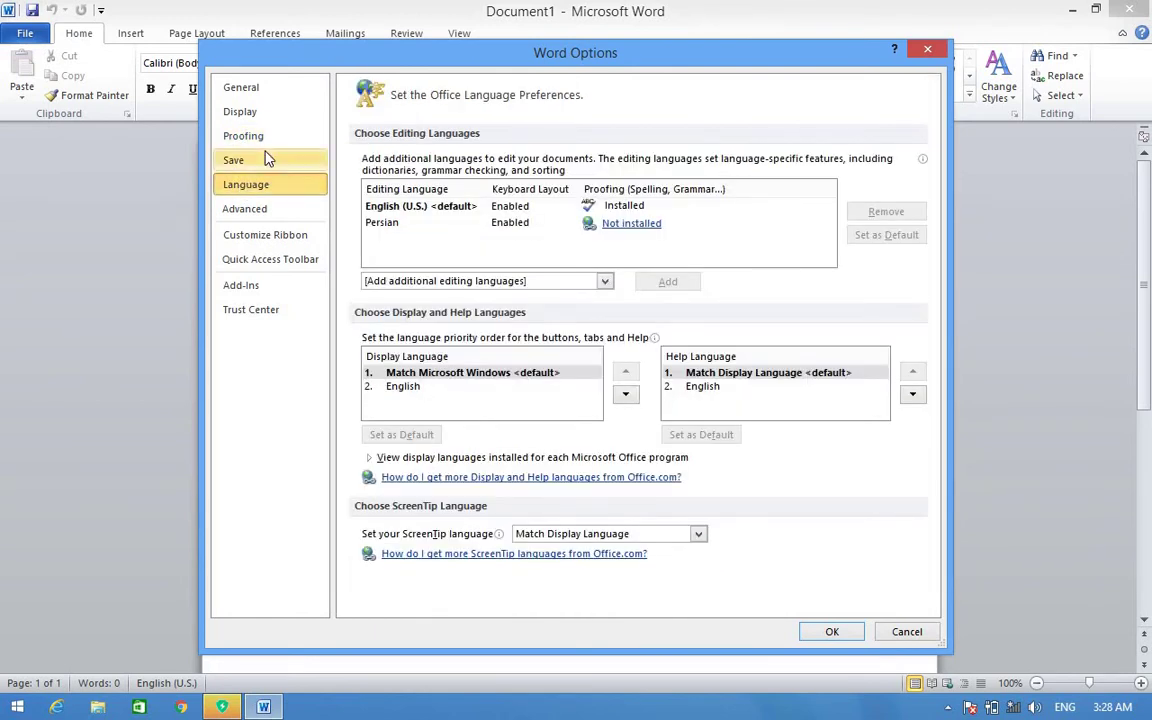
pyautogui.click(244, 214)
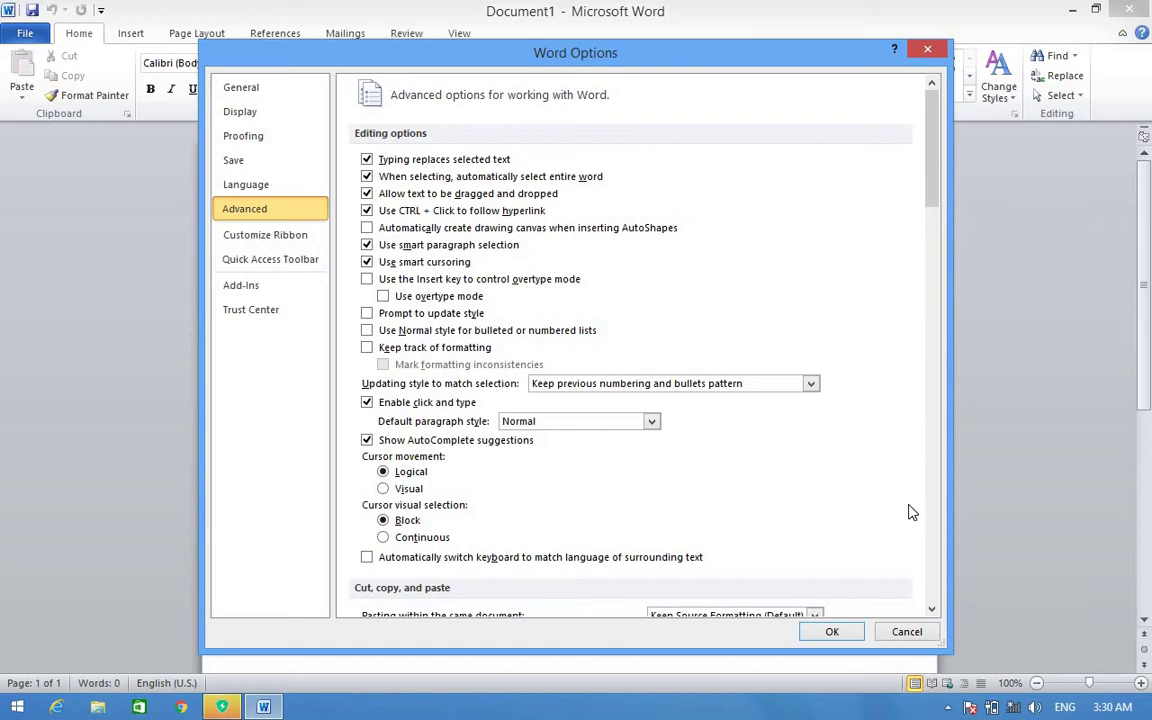
pyautogui.click(929, 46)
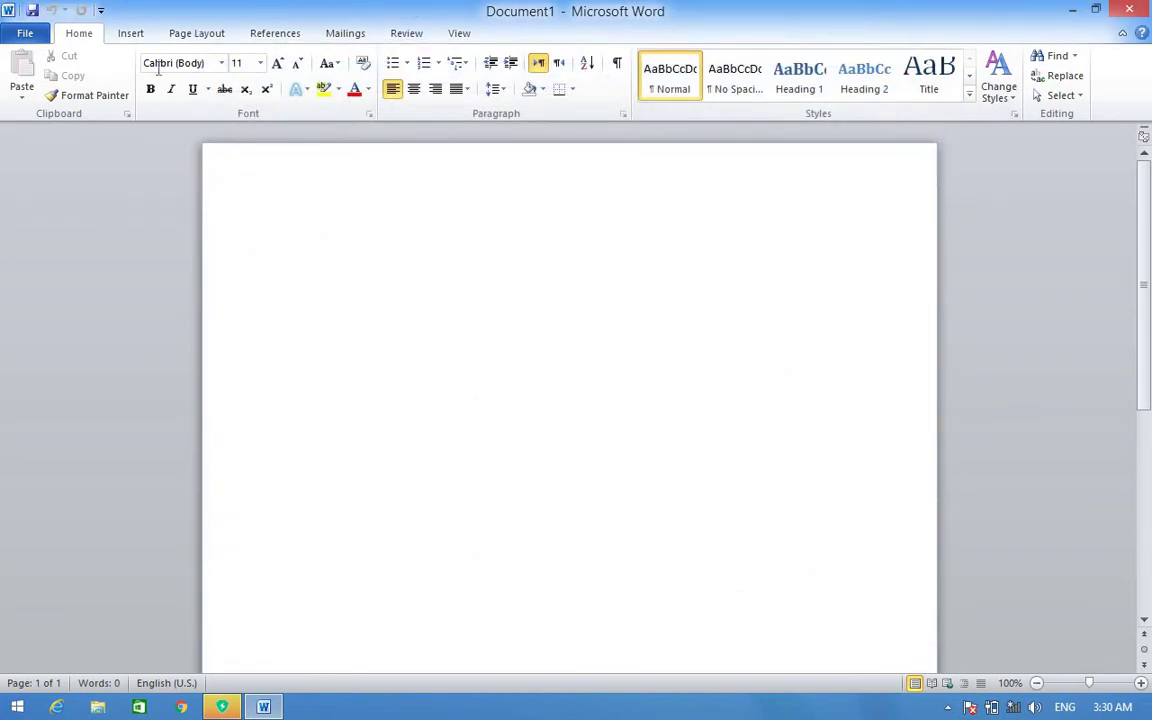
# View the document protection choices and the Encrypt with Password prompt, and cancel without setting a password.
pyautogui.click(26, 38)
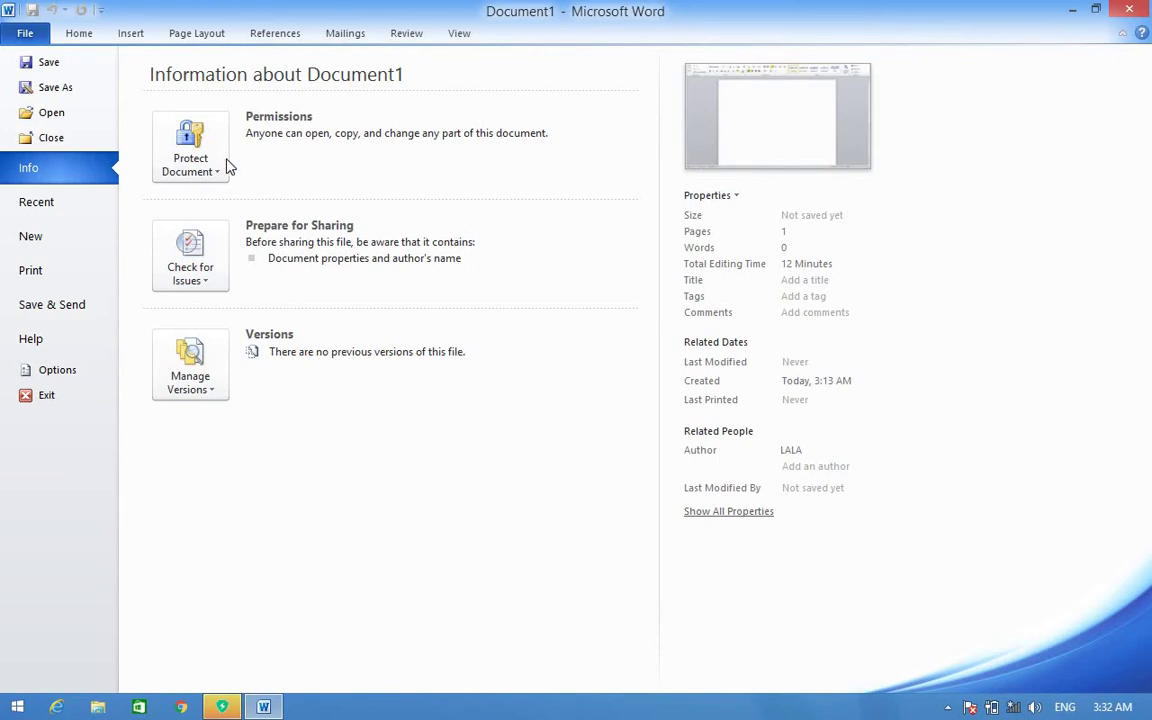
pyautogui.click(226, 166)
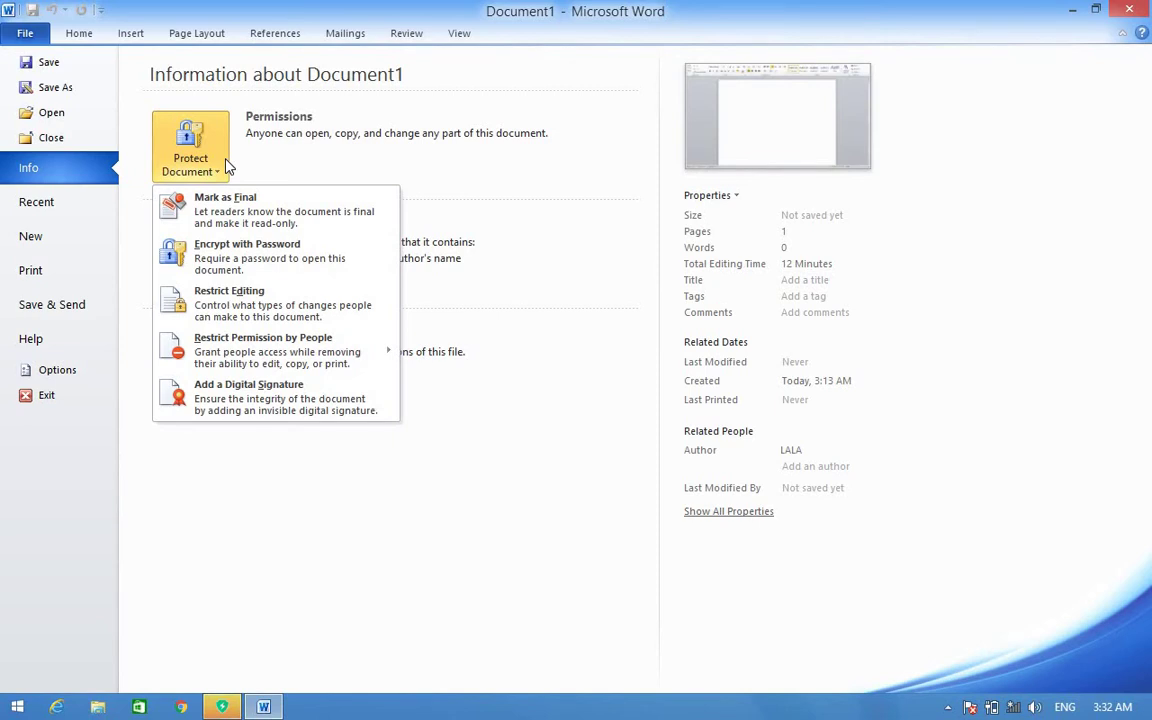
pyautogui.click(225, 255)
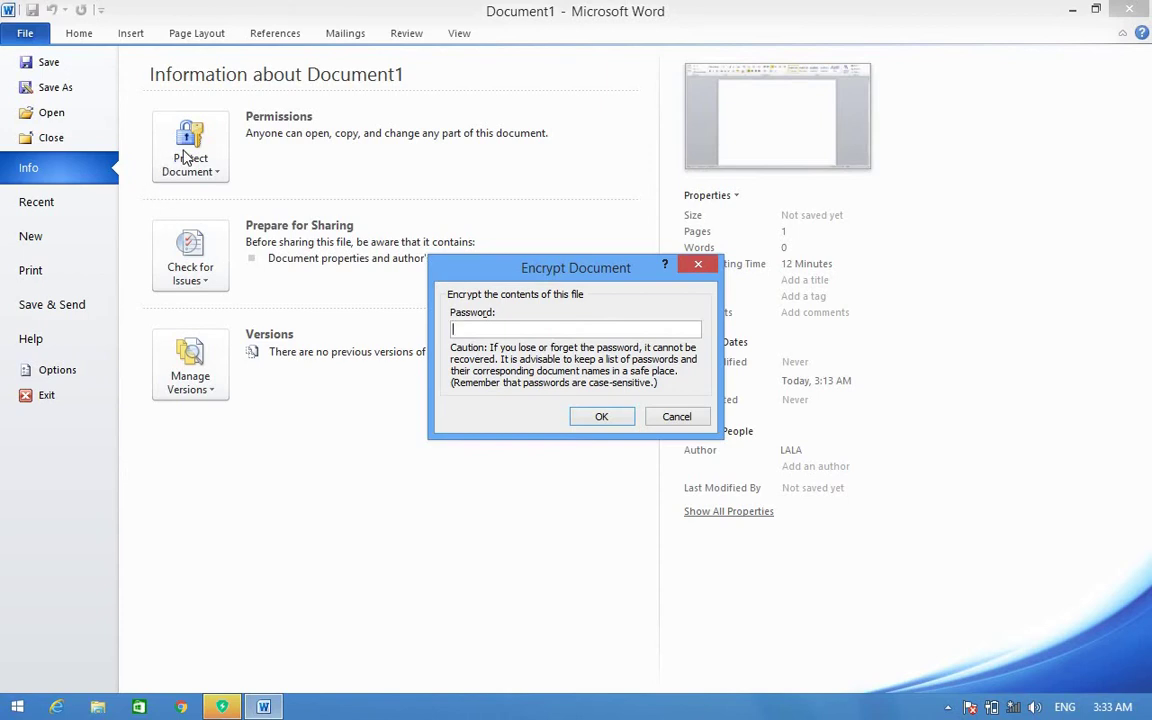
pyautogui.click(676, 417)
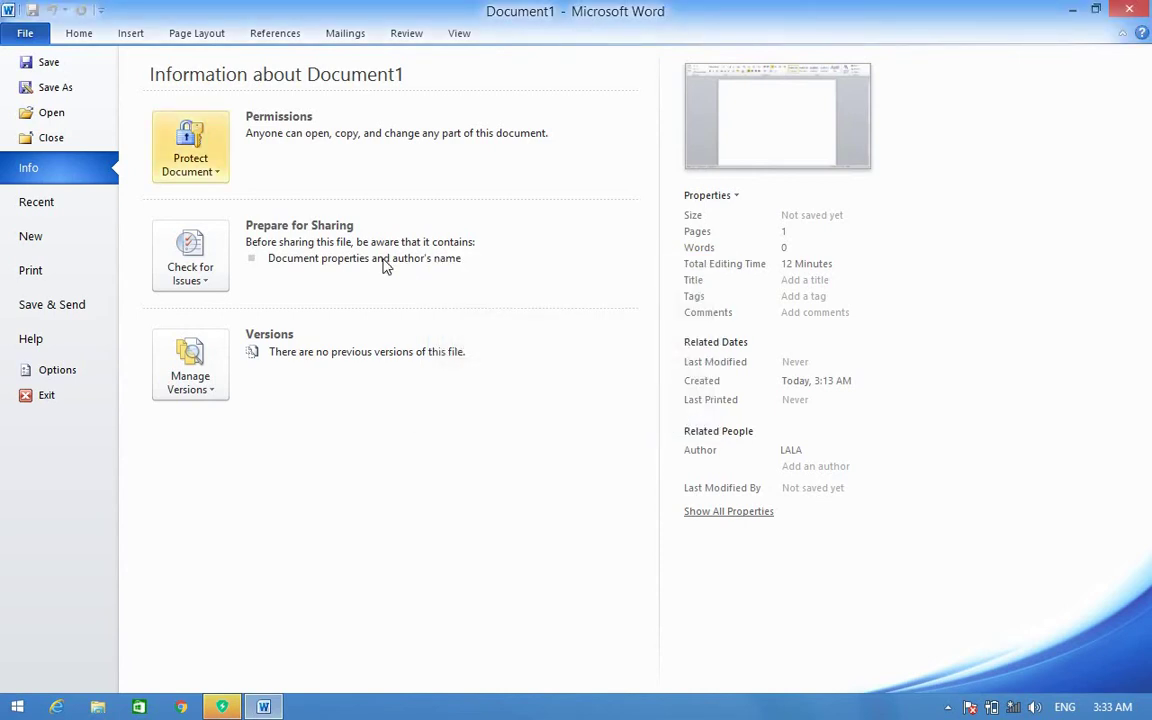
# Bring up the Restrict Editing settings for the document.
pyautogui.click(223, 174)
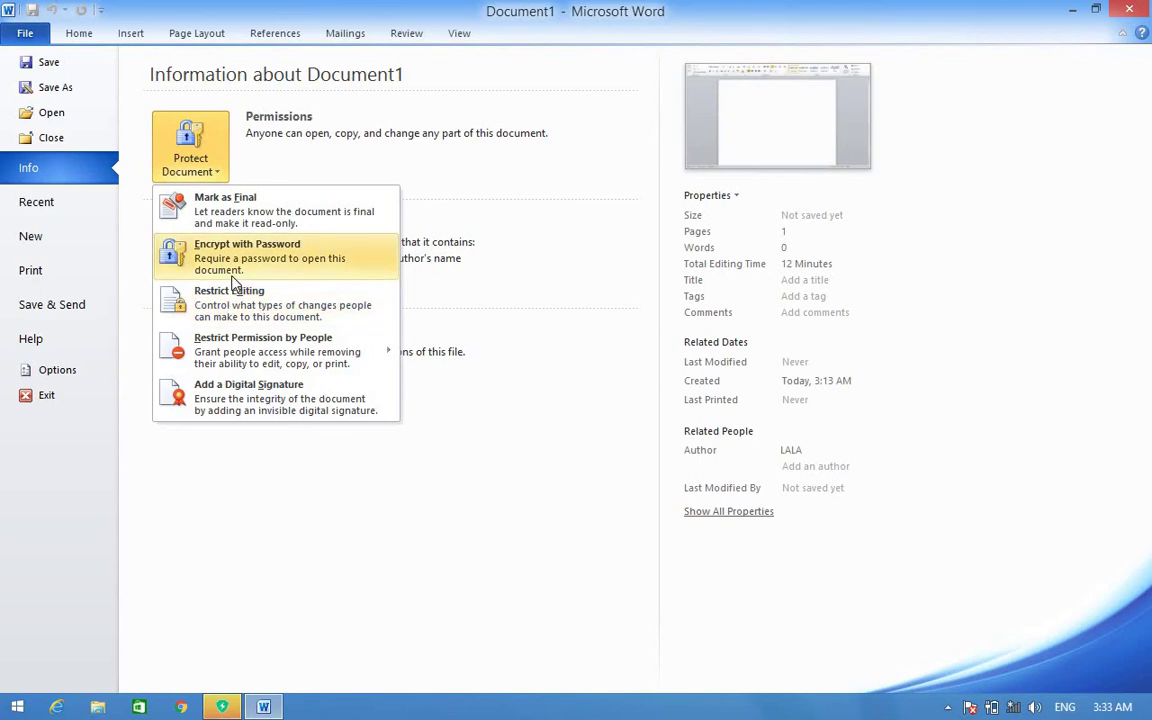
pyautogui.click(233, 310)
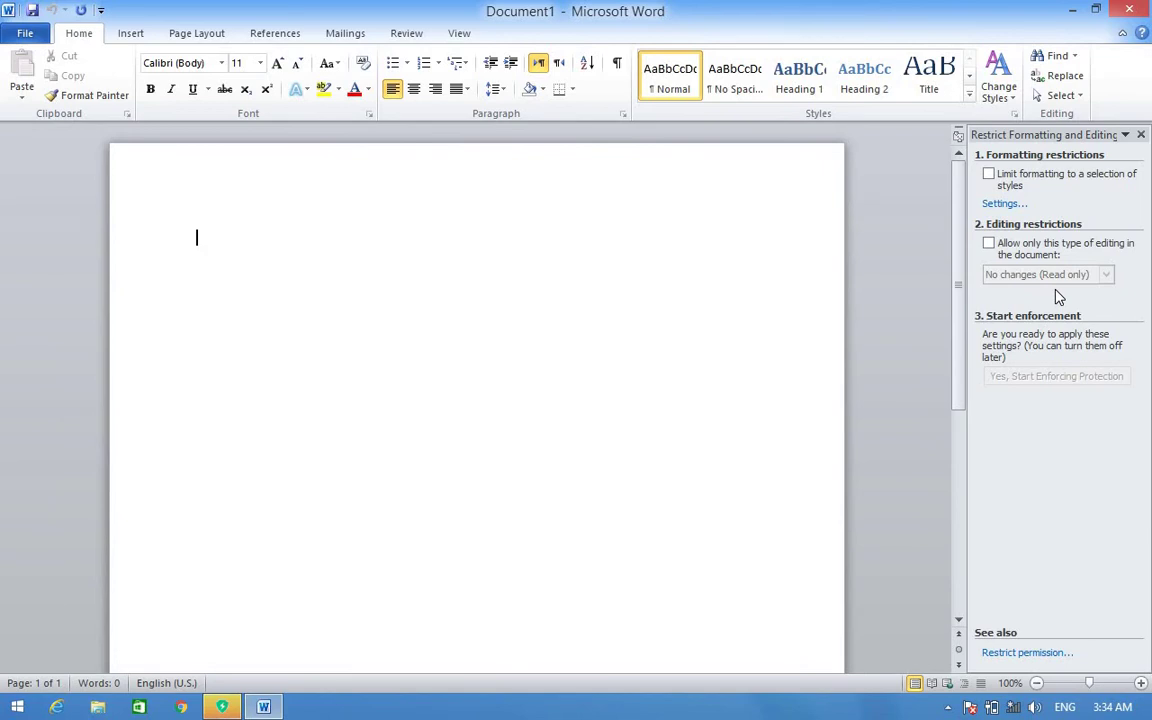
# Generate ten paragraphs of sample text in the blank document with the =rand(10) function.
pyautogui.write('=r')
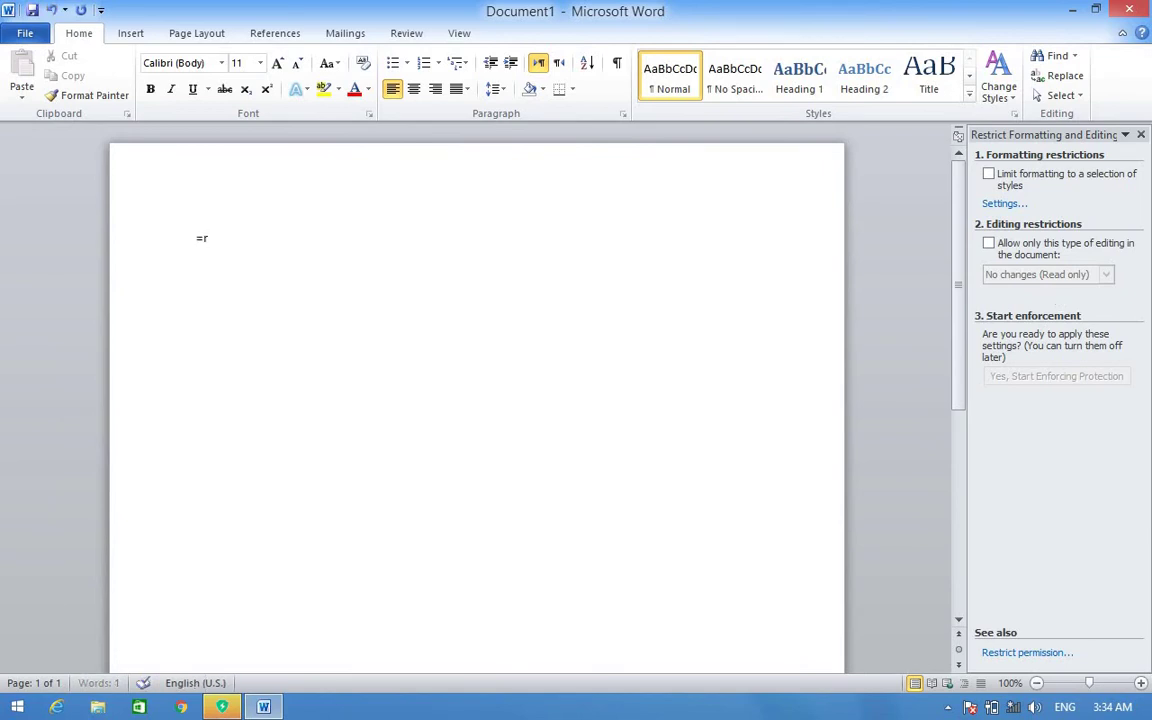
pyautogui.write('and()10')
pyautogui.press('Return')
pyautogui.press('BackSpace')
pyautogui.press('Return')
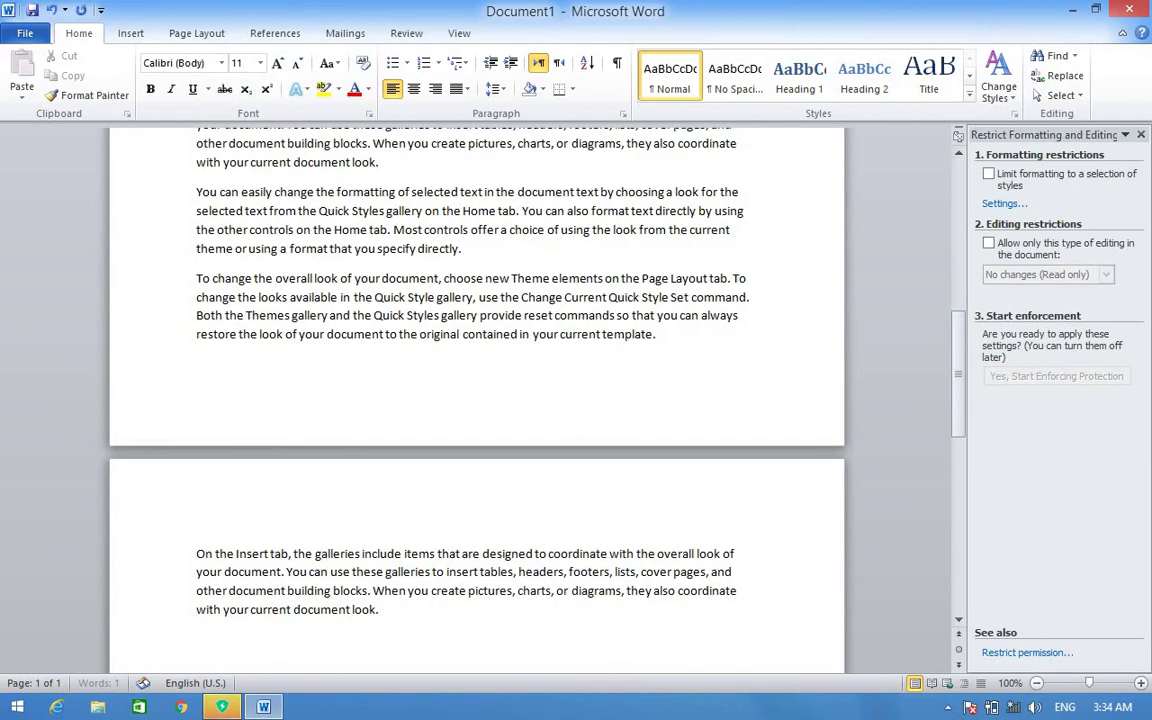
# Return to the first page of the sample text and enable editing restrictions with No changes (Read only).
pyautogui.press('Up')
pyautogui.press('Up')
pyautogui.press('Up')
pyautogui.press('Up')
pyautogui.press('Up')
pyautogui.press('Up')
pyautogui.press('Up')
pyautogui.press('Up')
pyautogui.press('Up')
pyautogui.press('Up')
pyautogui.press('Up')
pyautogui.press('Up')
pyautogui.press('Up')
pyautogui.press('Up')
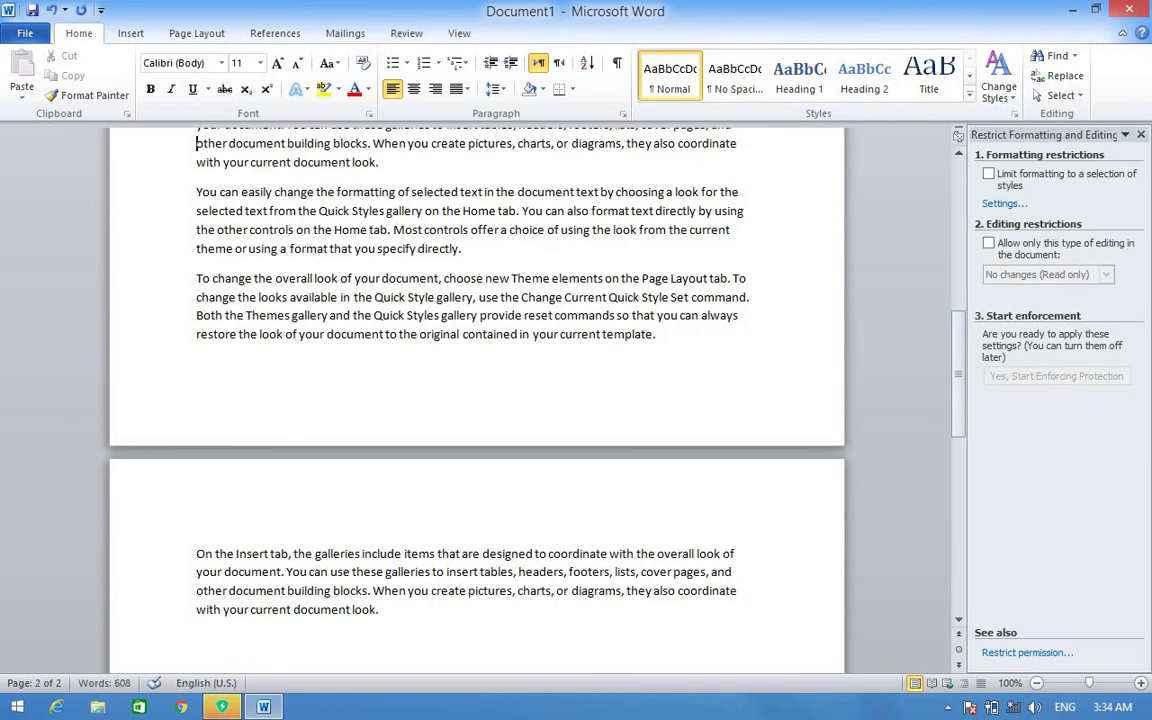
pyautogui.press('Up')
pyautogui.press('Up')
pyautogui.press('Up')
pyautogui.press('Up')
pyautogui.press('Up')
pyautogui.press('Up')
pyautogui.press('Up')
pyautogui.press('Up')
pyautogui.press('Up')
pyautogui.press('Up')
pyautogui.press('Up')
pyautogui.press('Up')
pyautogui.press('Up')
pyautogui.press('Up')
pyautogui.press('Up')
pyautogui.press('Up')
pyautogui.press('Up')
pyautogui.press('Up')
pyautogui.press('Up')
pyautogui.press('Up')
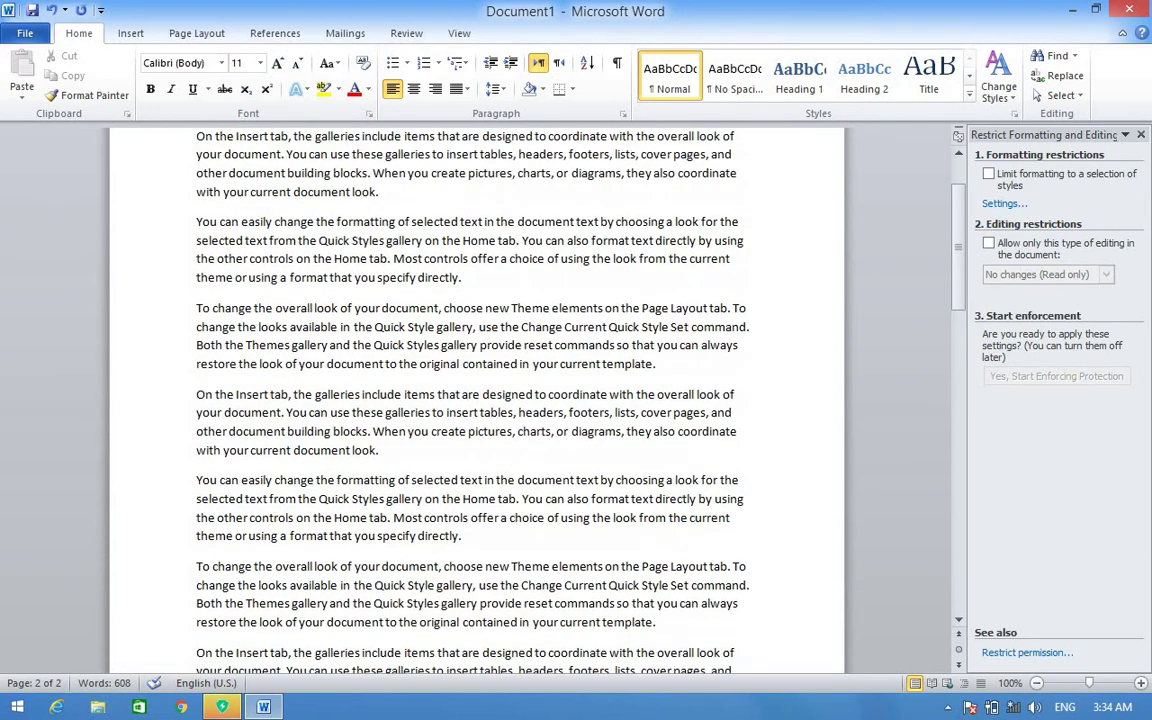
pyautogui.click(990, 244)
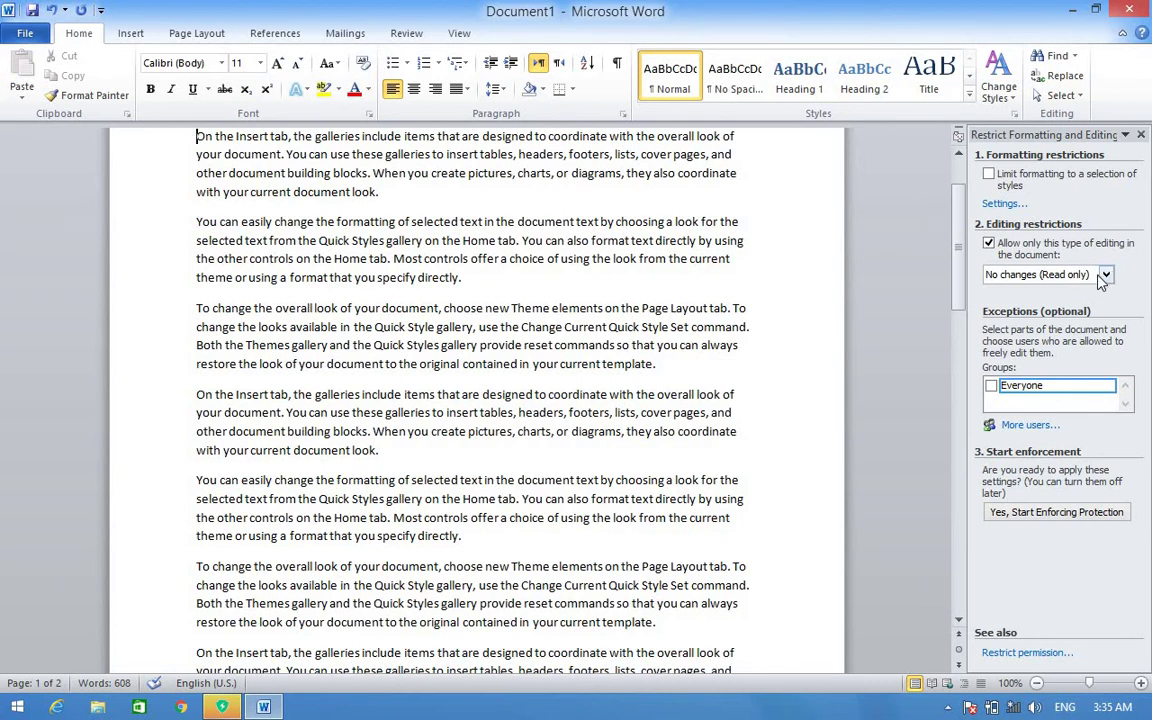
# View the allowed editing types, keep No changes (Read only), and view the permission choices for the Everyone group.
pyautogui.click(1107, 276)
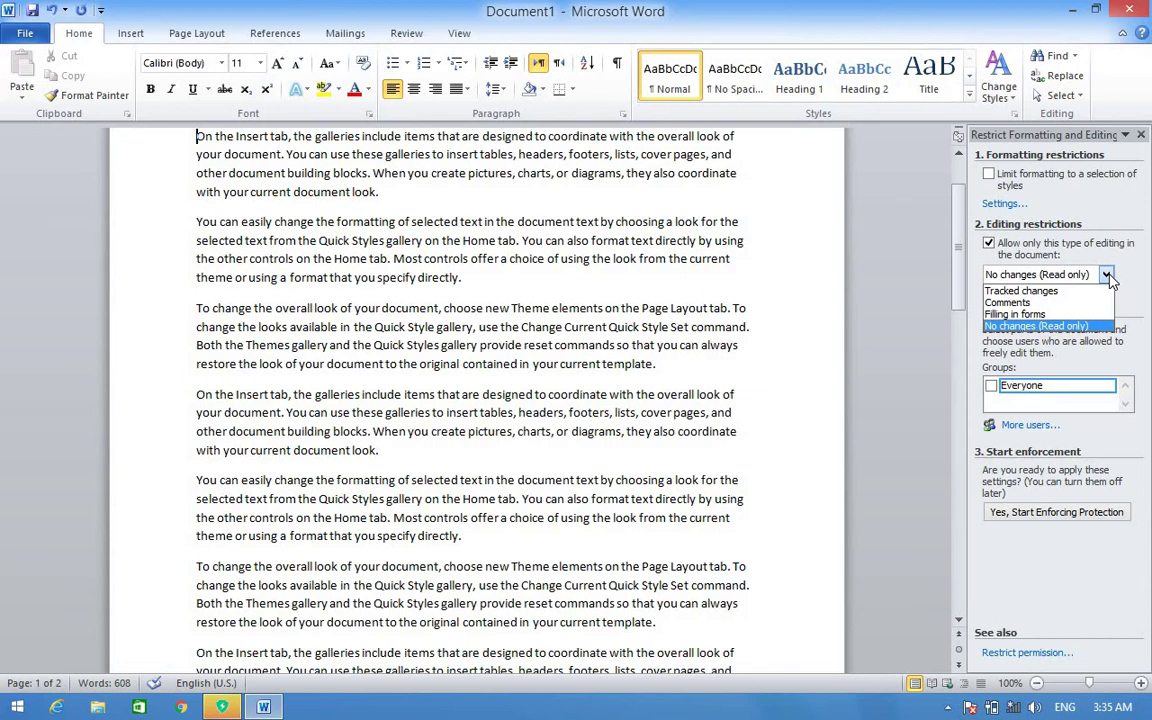
pyautogui.click(1051, 327)
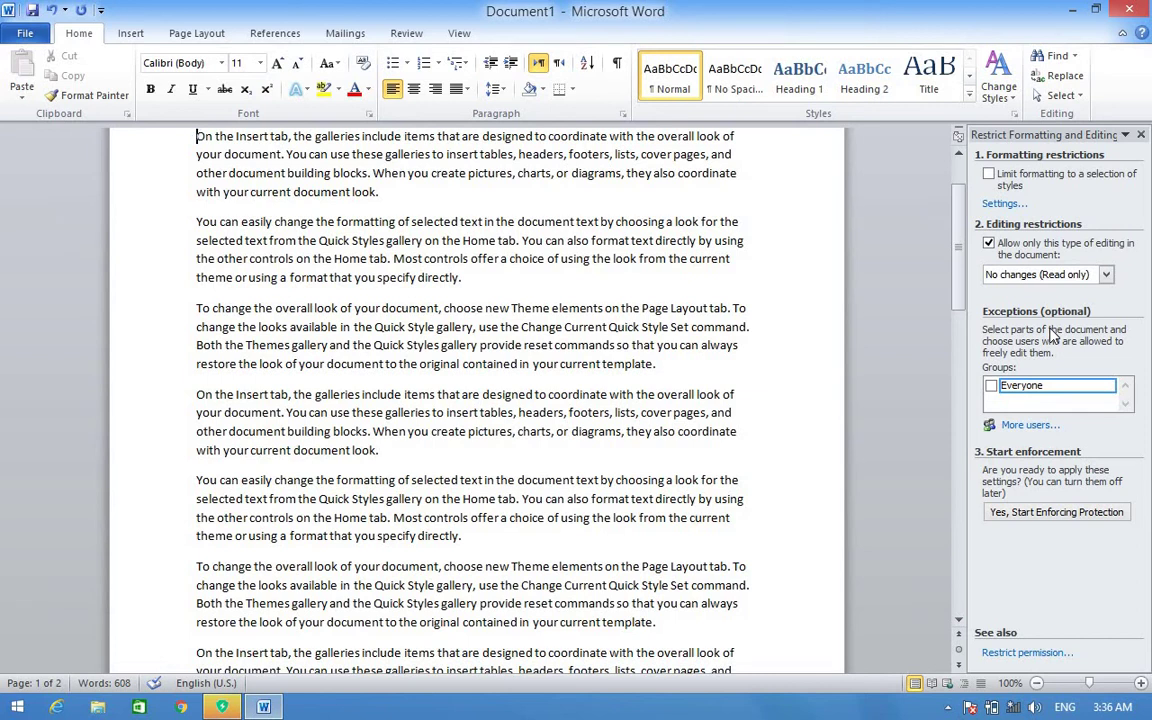
pyautogui.click(1106, 276)
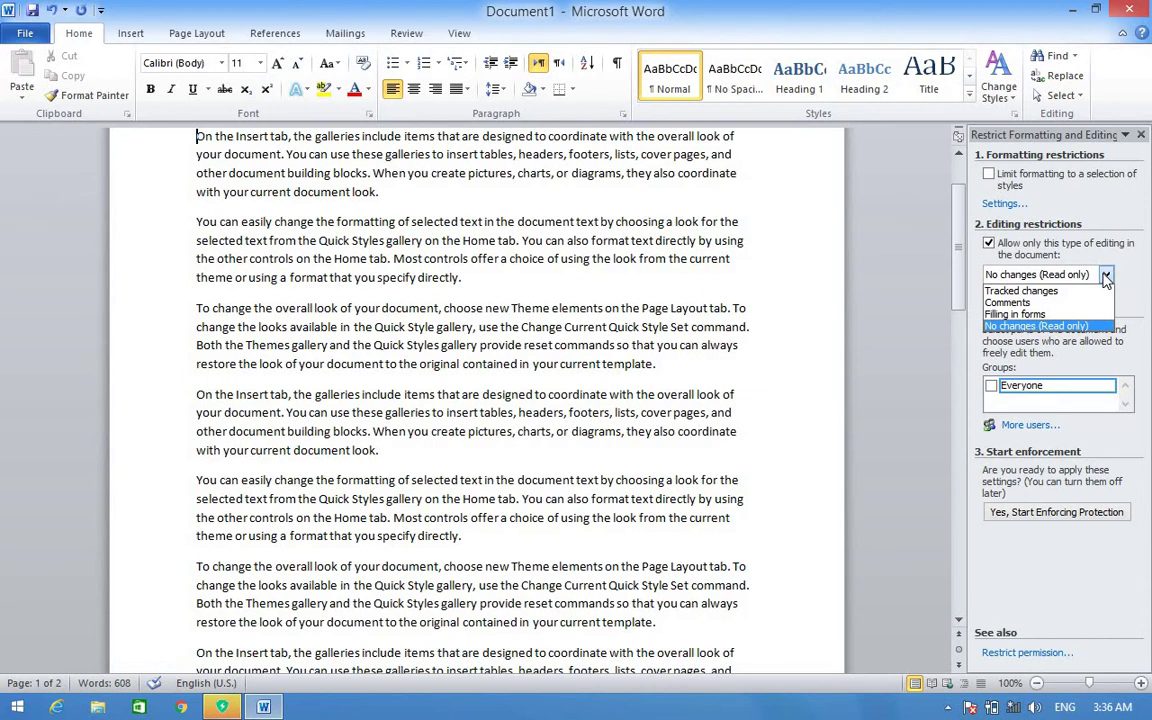
pyautogui.click(1081, 329)
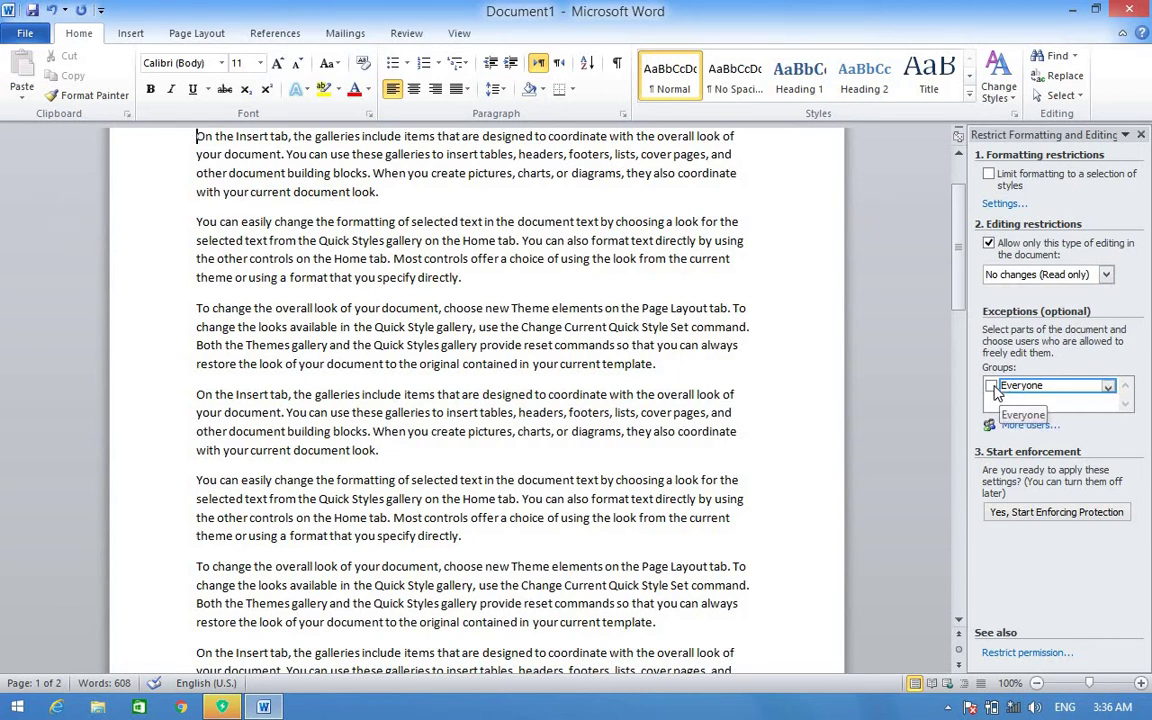
pyautogui.click(1108, 389)
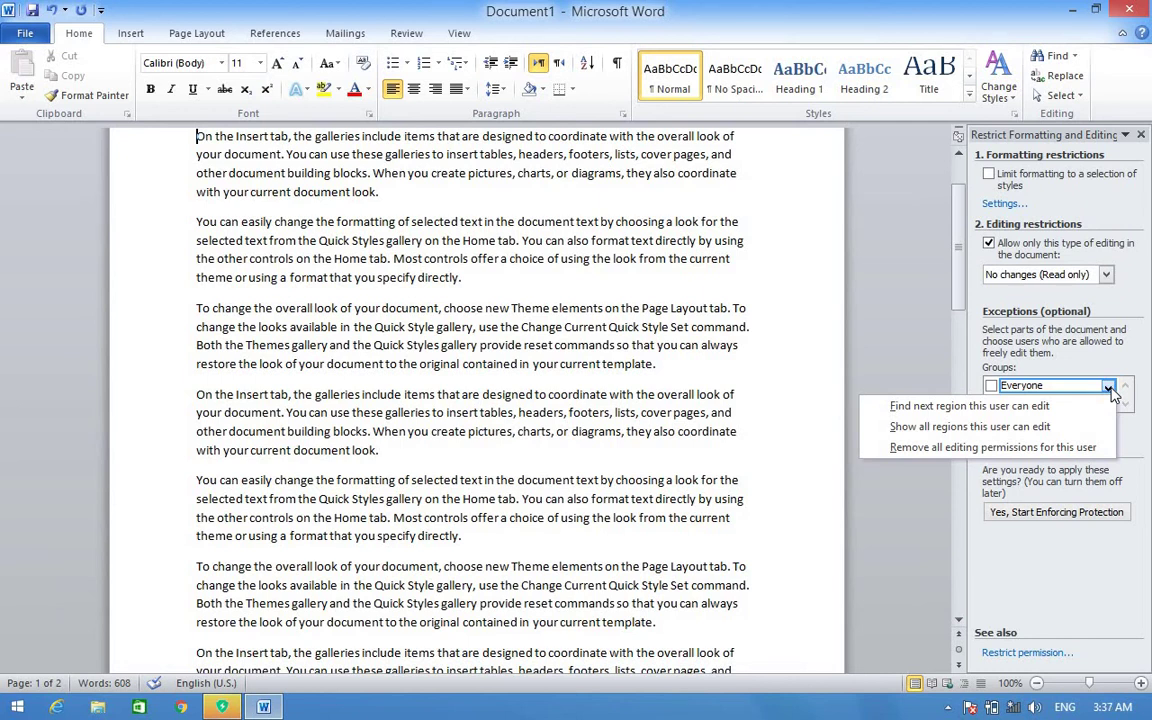
pyautogui.click(912, 347)
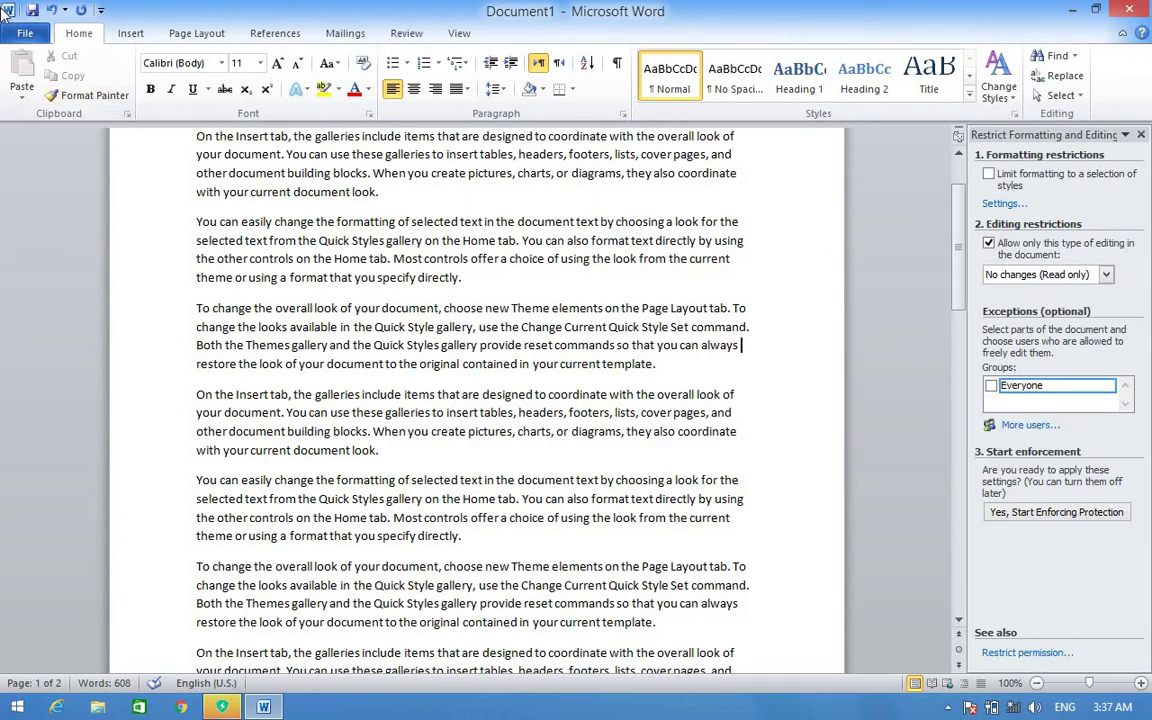
# Return to the Restrict Editing settings, view the Password and User authentication protection methods for enforcement, and cancel without enforcing.
pyautogui.click(20, 30)
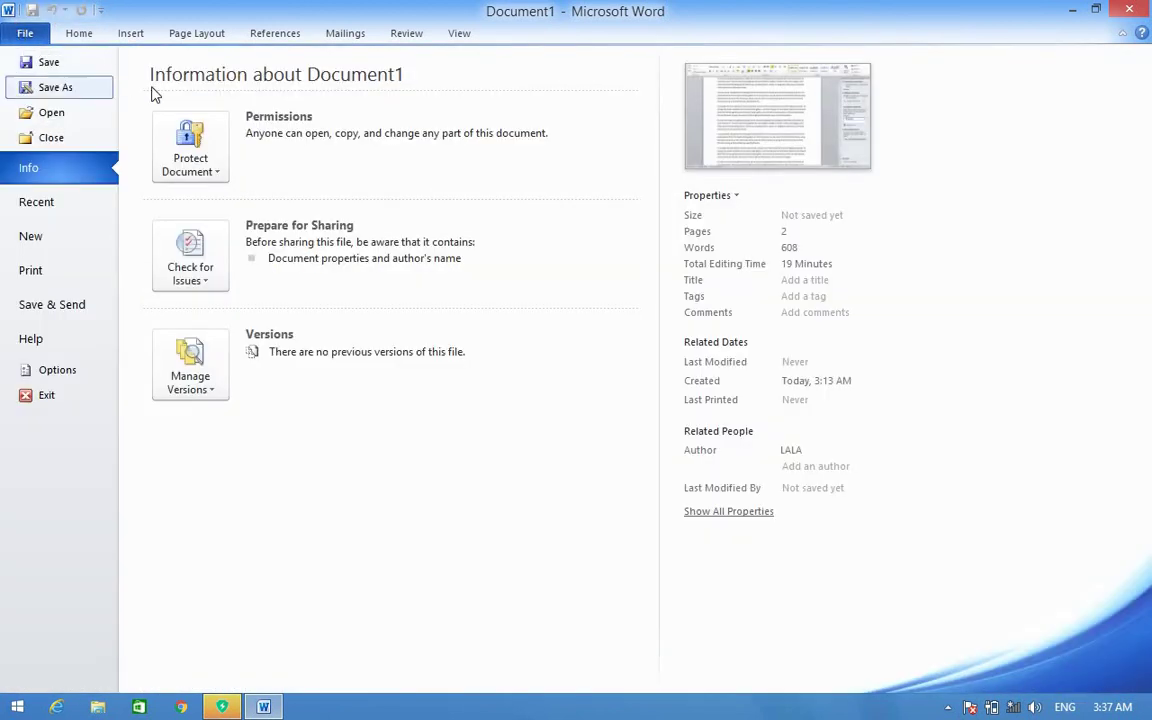
pyautogui.click(211, 178)
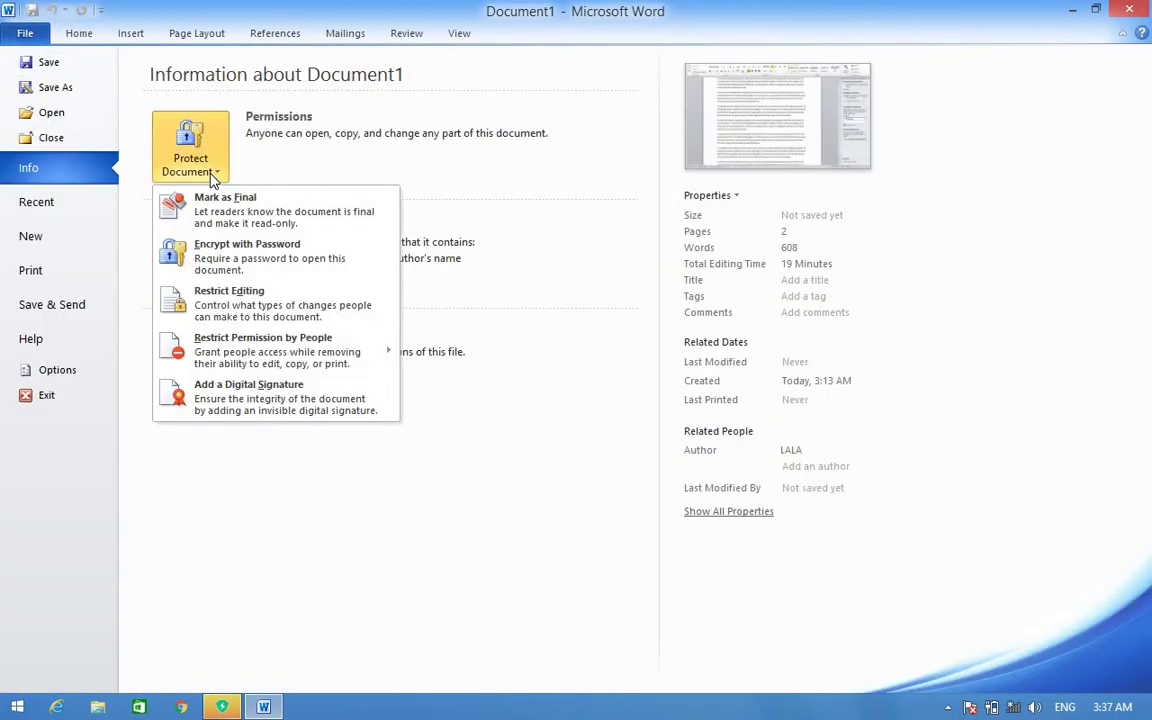
pyautogui.click(208, 298)
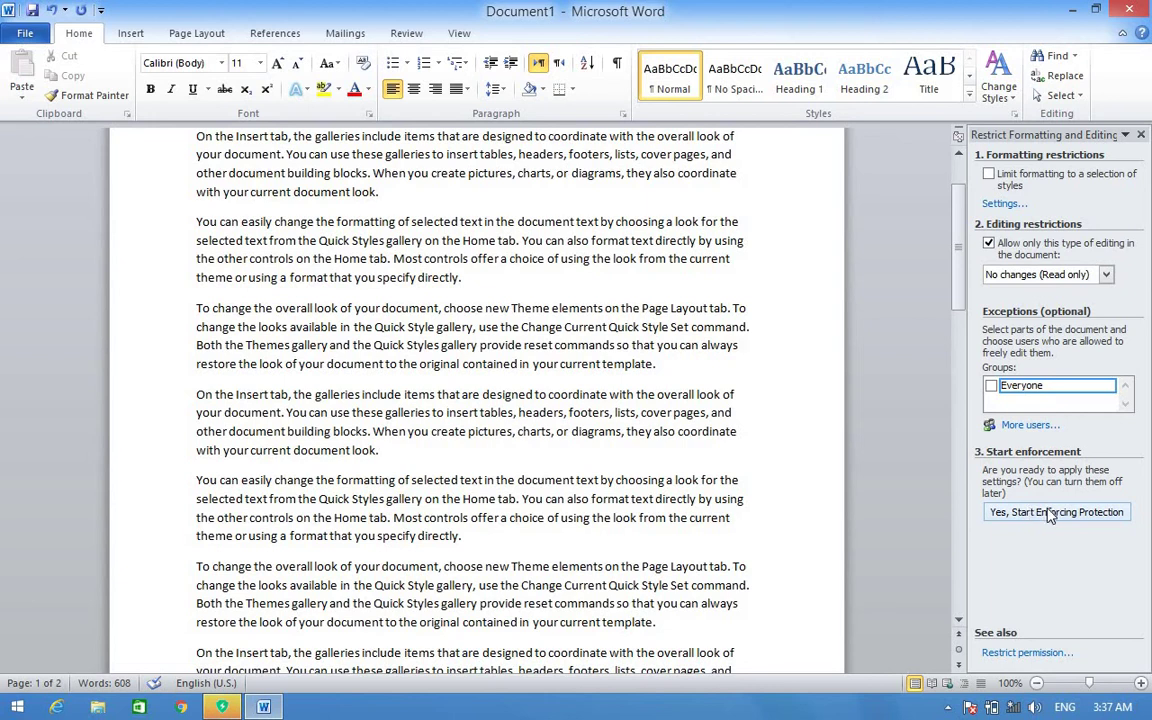
pyautogui.click(1117, 519)
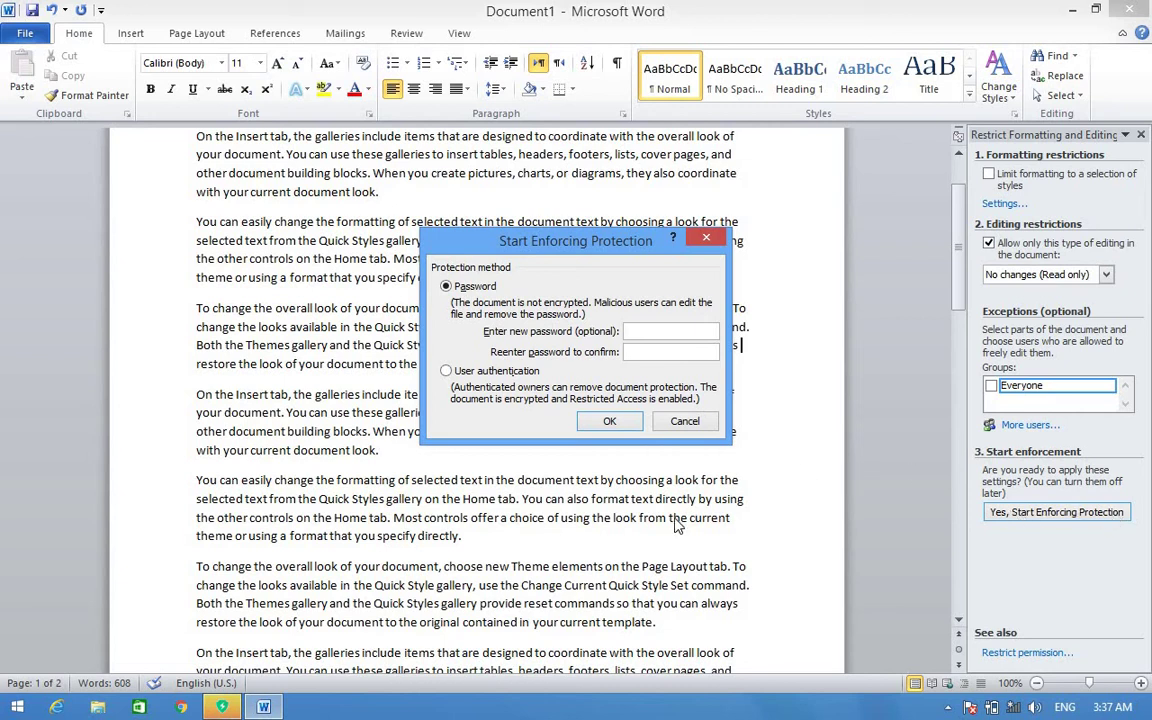
pyautogui.click(445, 371)
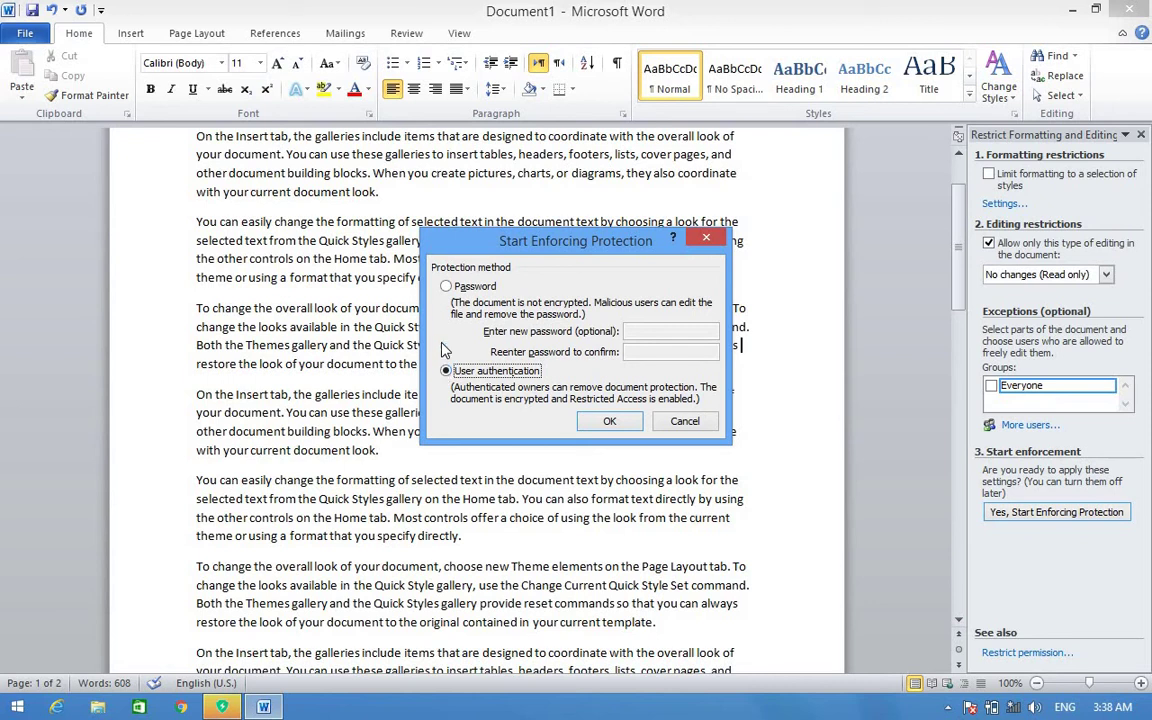
pyautogui.click(446, 286)
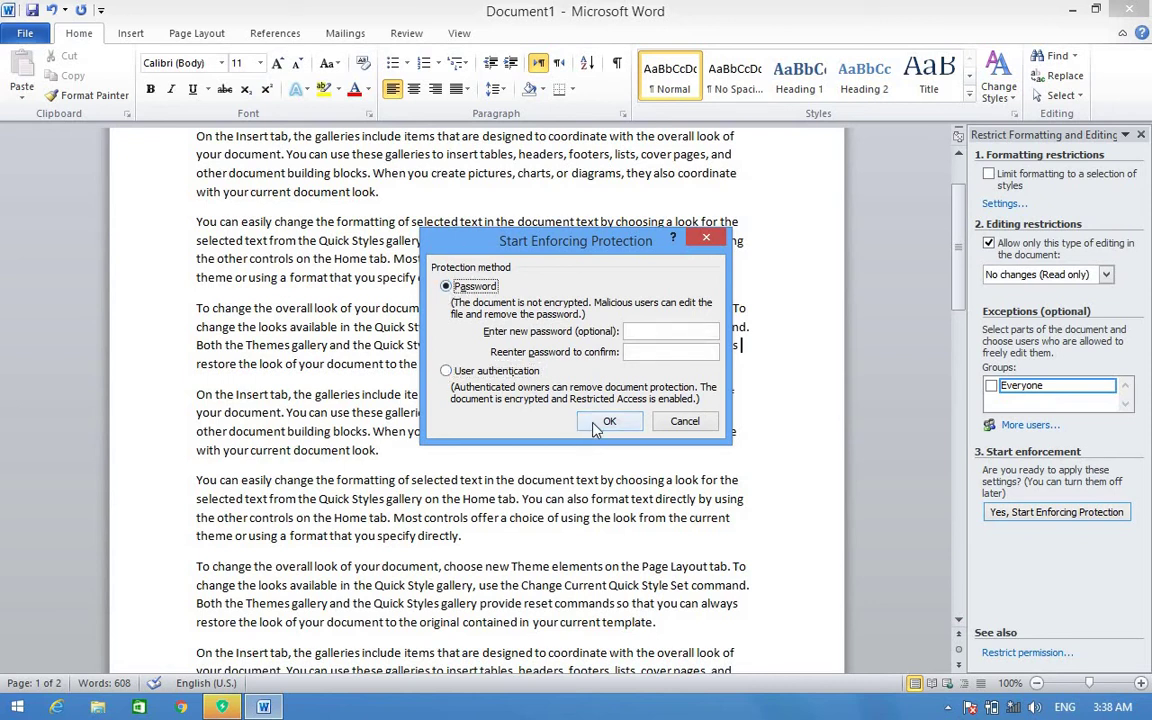
pyautogui.click(680, 415)
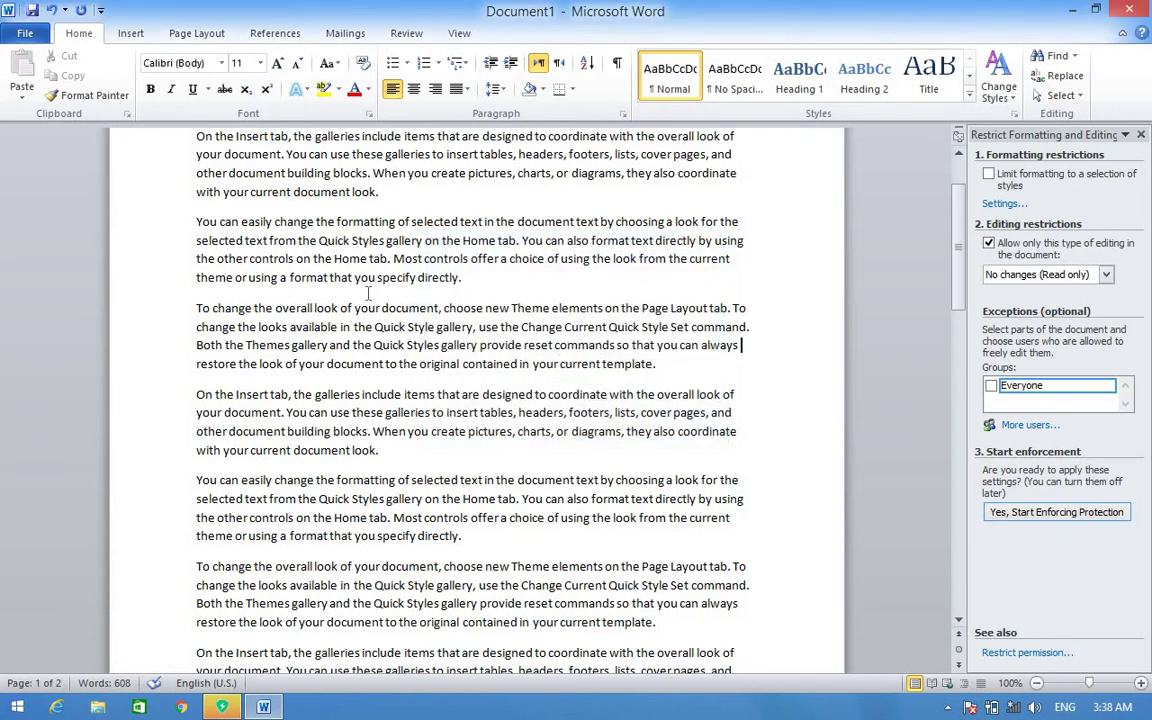
# Bring up the Document Inspector without saving the file, view its inspection categories, and close it without inspecting.
pyautogui.click(25, 33)
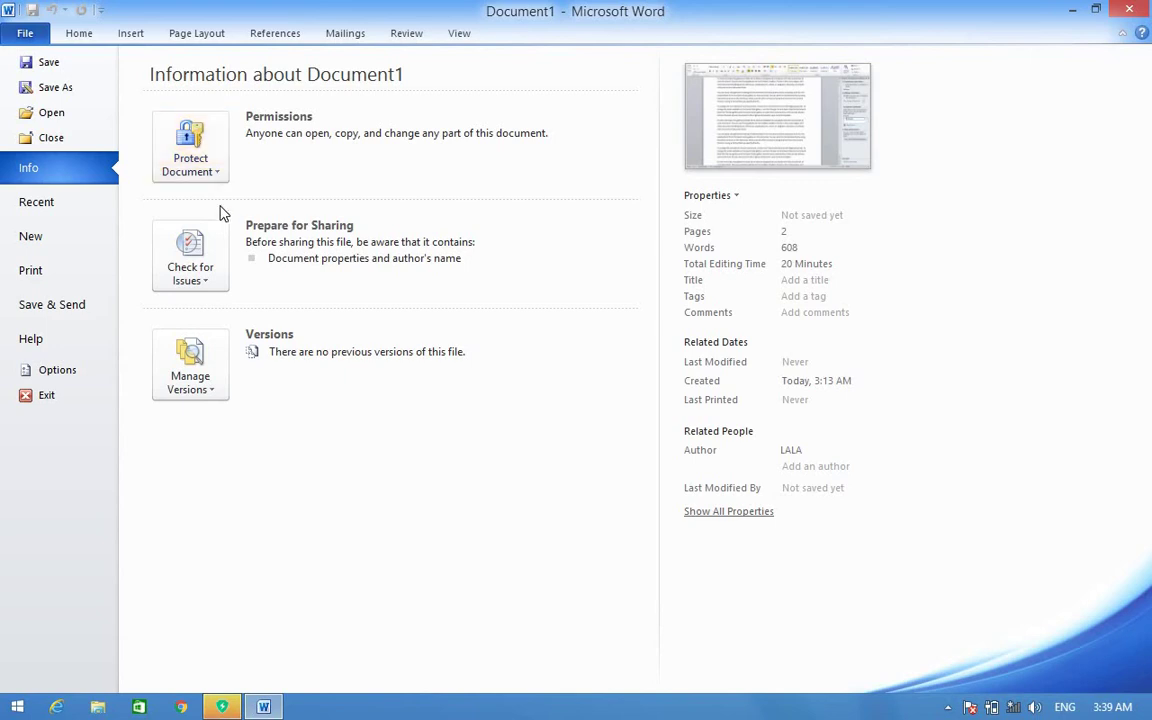
pyautogui.click(205, 262)
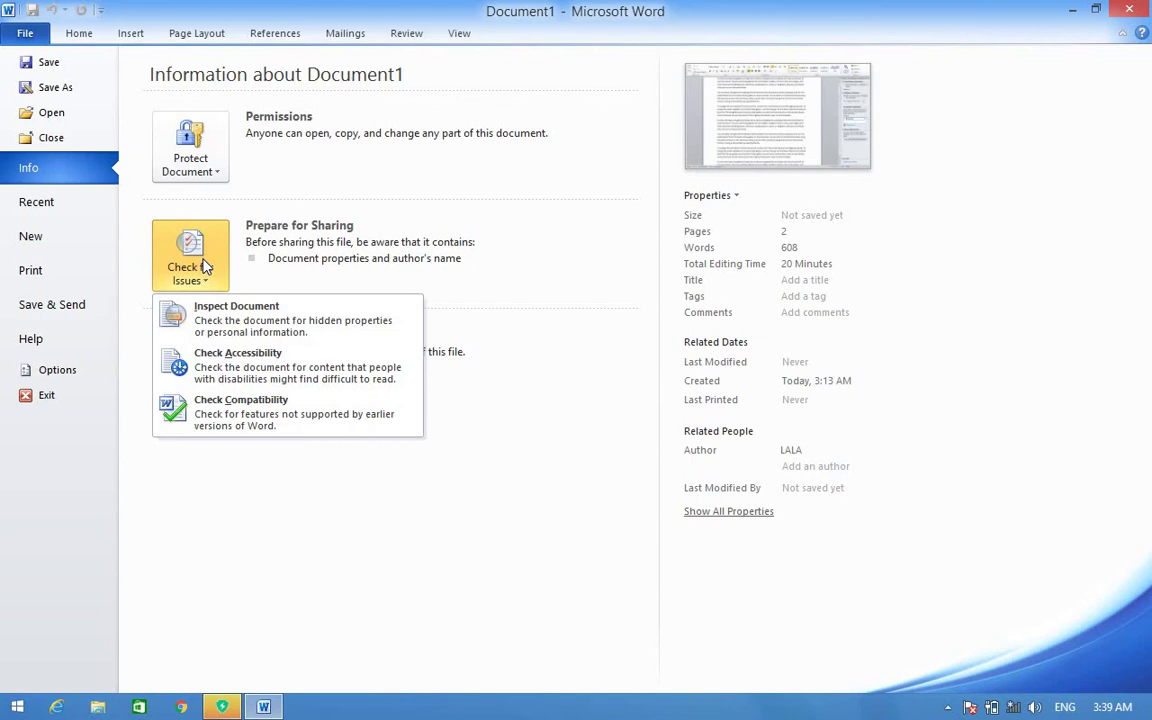
pyautogui.click(216, 331)
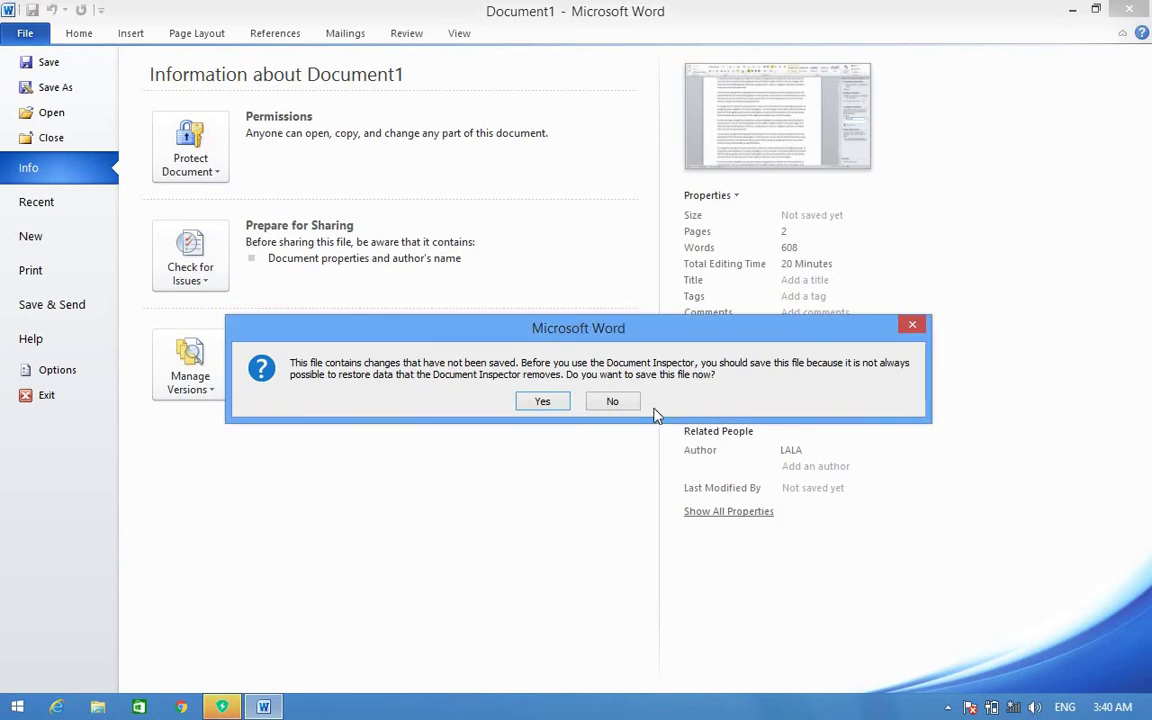
pyautogui.click(611, 402)
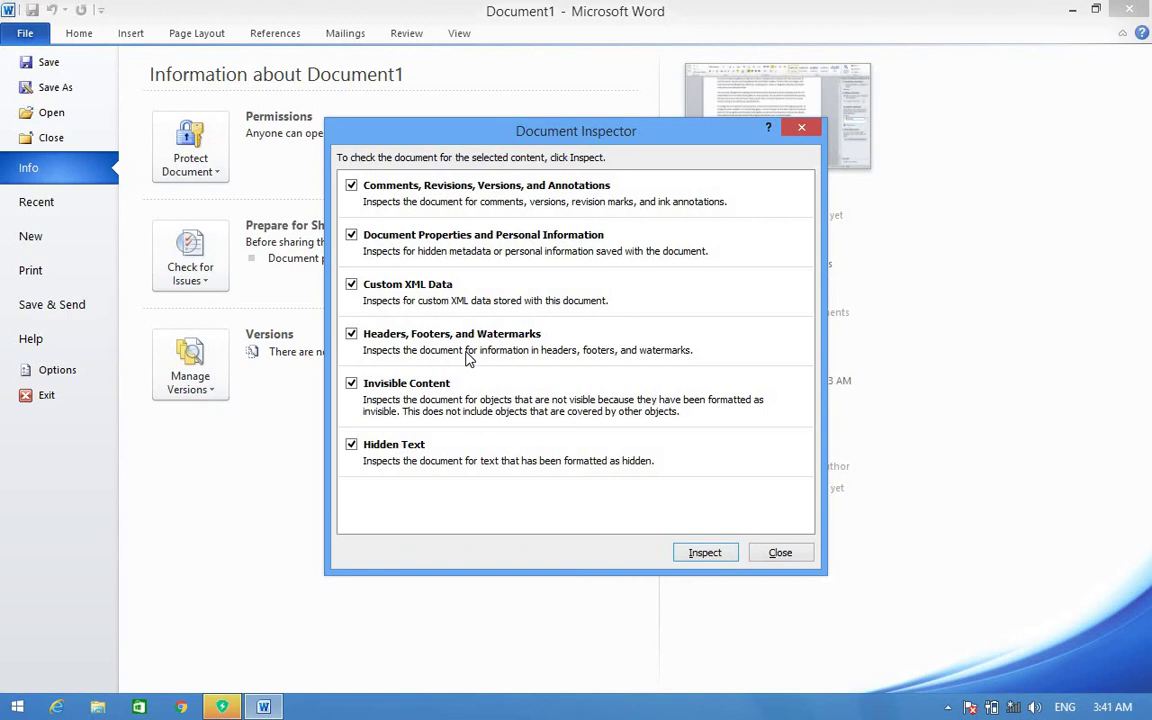
pyautogui.click(801, 128)
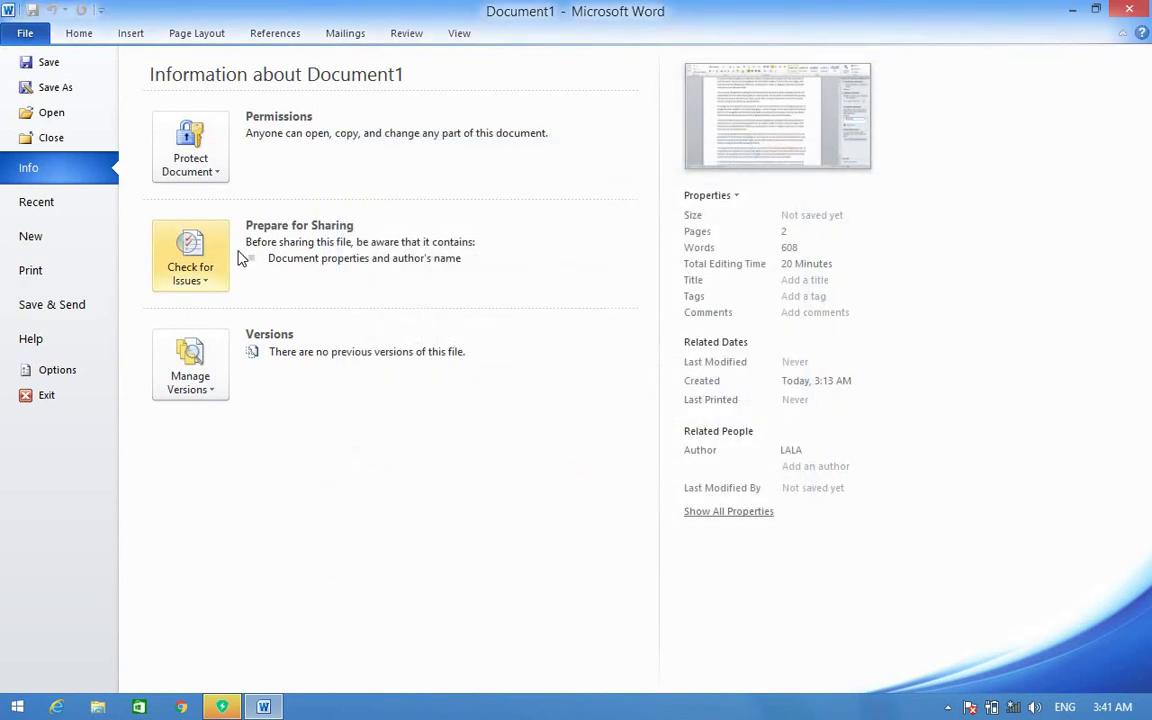
# Check the document's accessibility and close the inspection results.
pyautogui.click(204, 287)
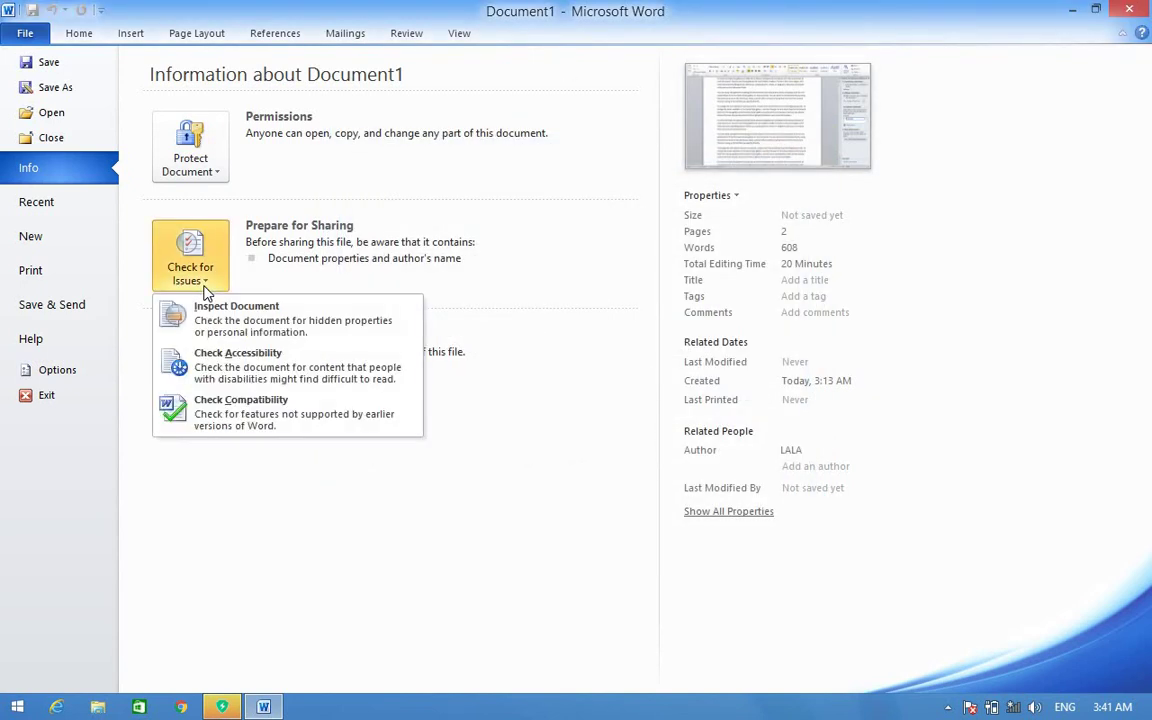
pyautogui.click(205, 366)
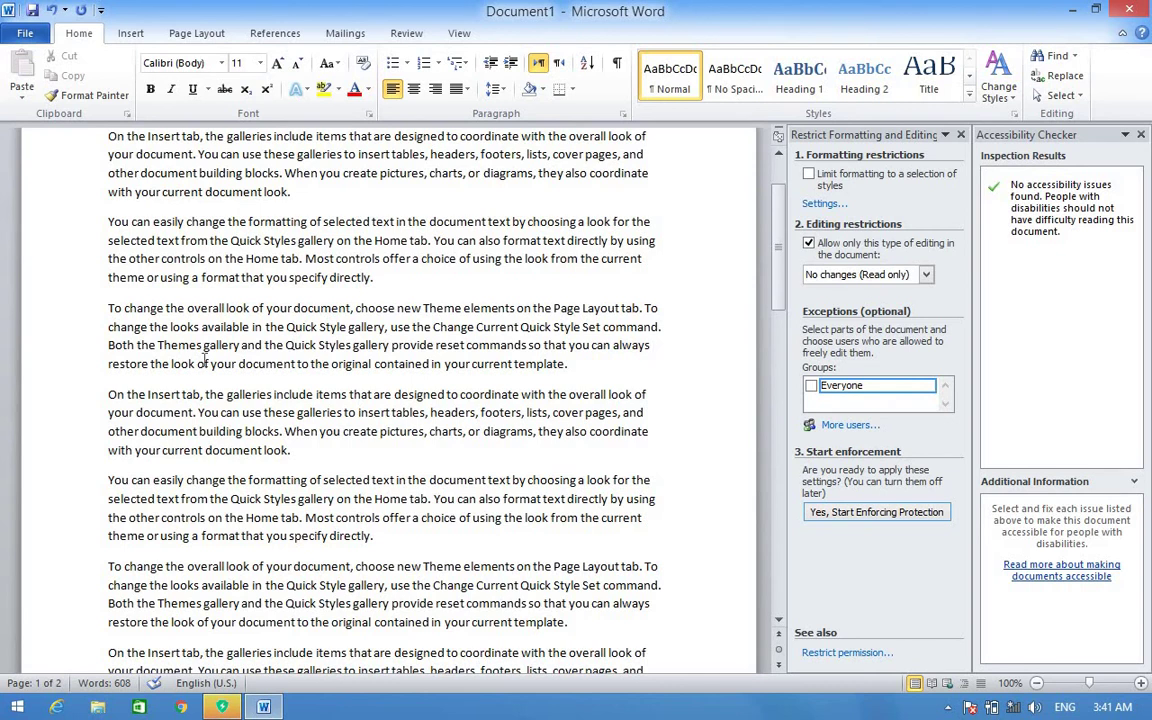
pyautogui.click(10, 654)
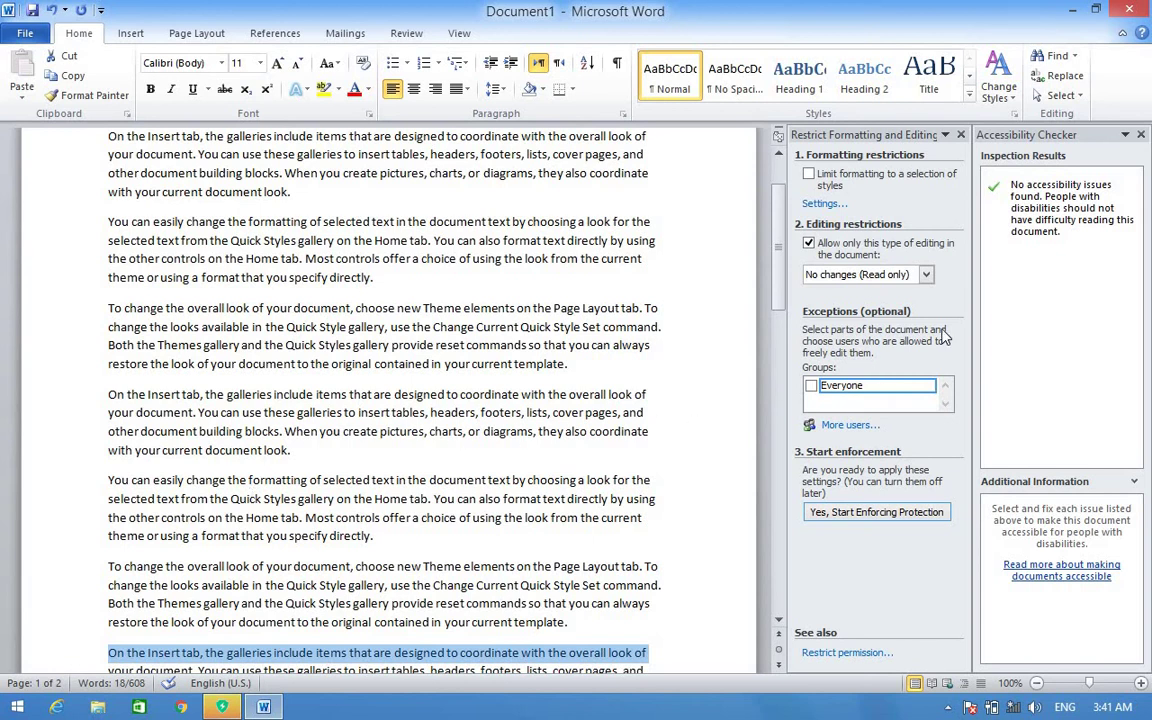
pyautogui.click(1141, 135)
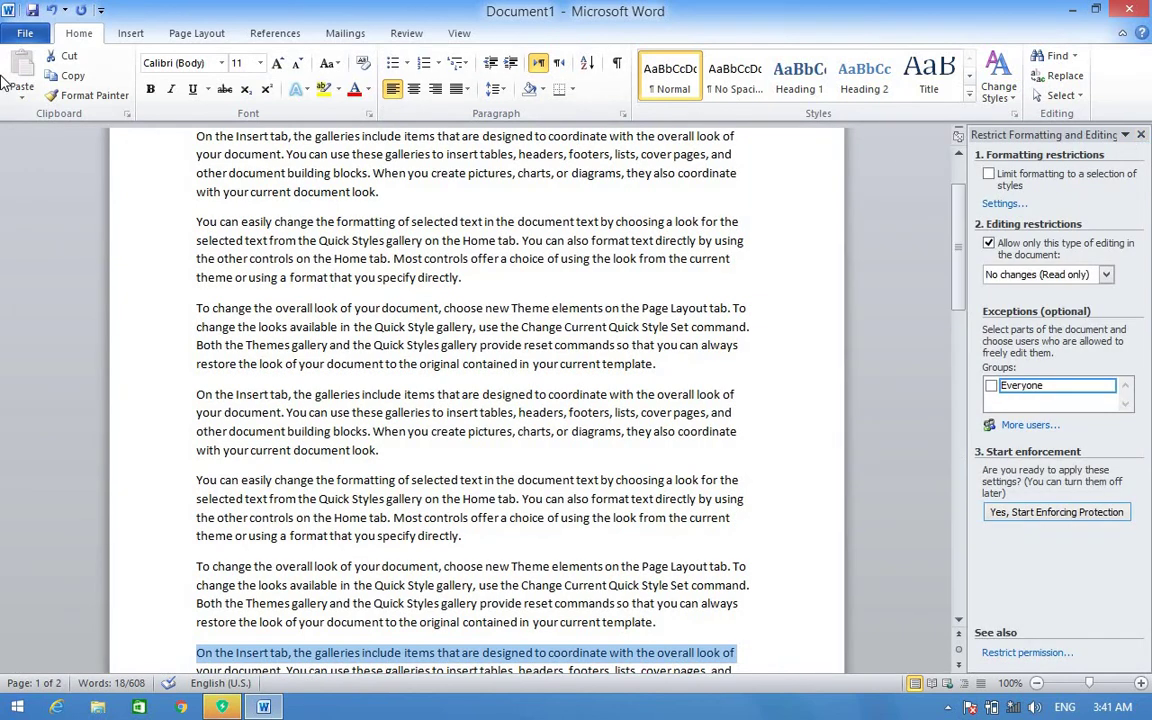
# Run the Accessibility Checker on the document a second time and dismiss its results.
pyautogui.click(26, 36)
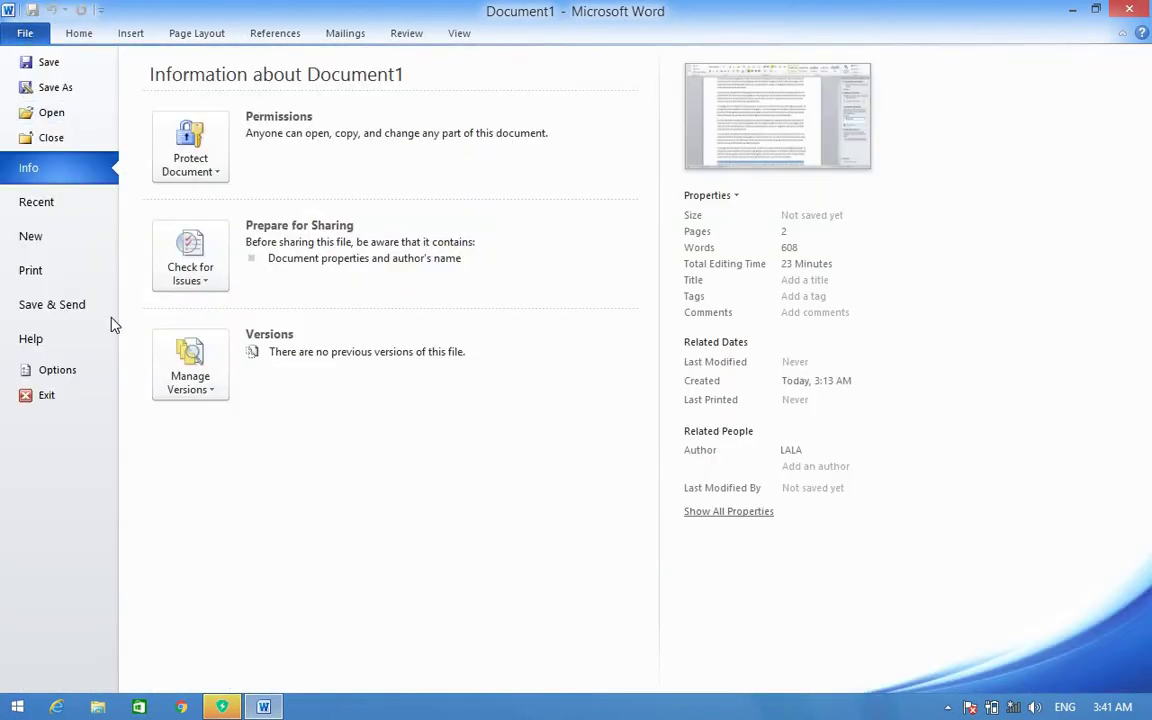
pyautogui.click(190, 258)
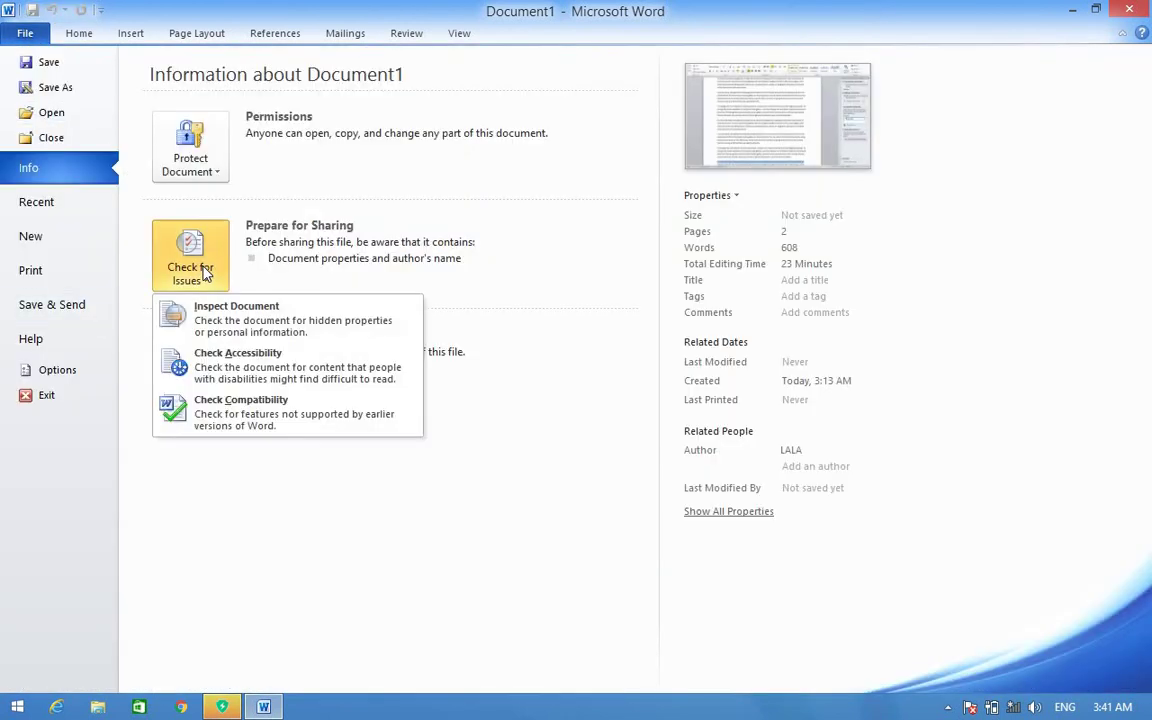
pyautogui.click(212, 378)
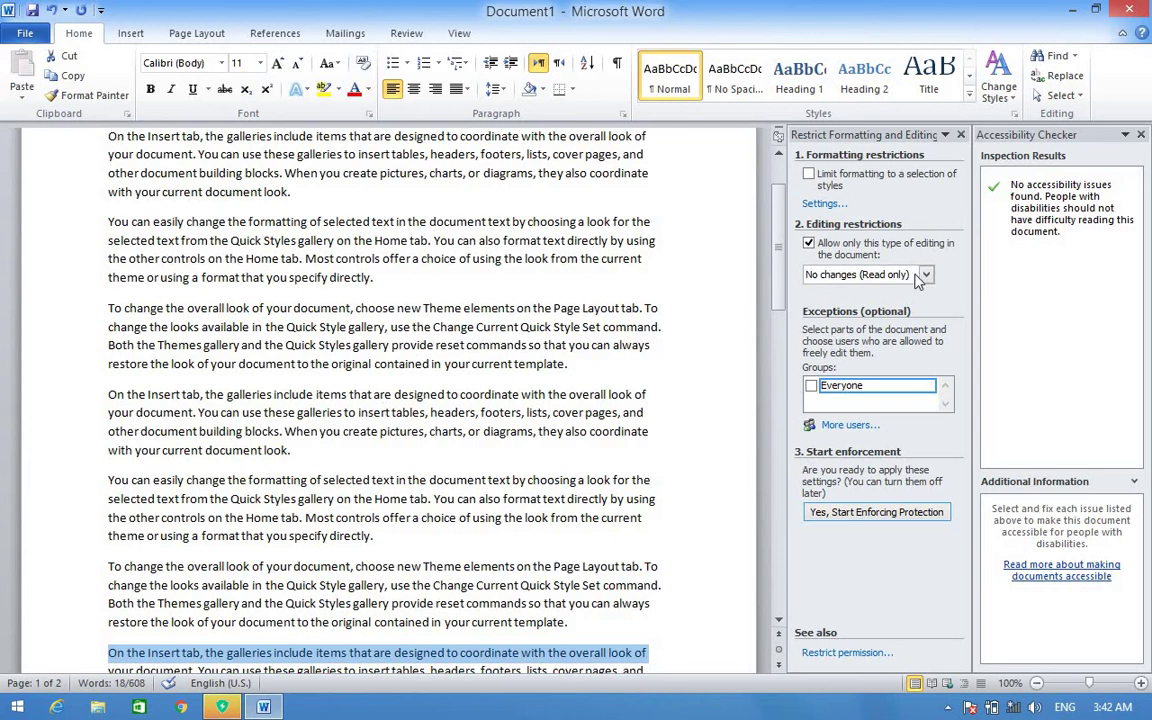
pyautogui.click(1141, 134)
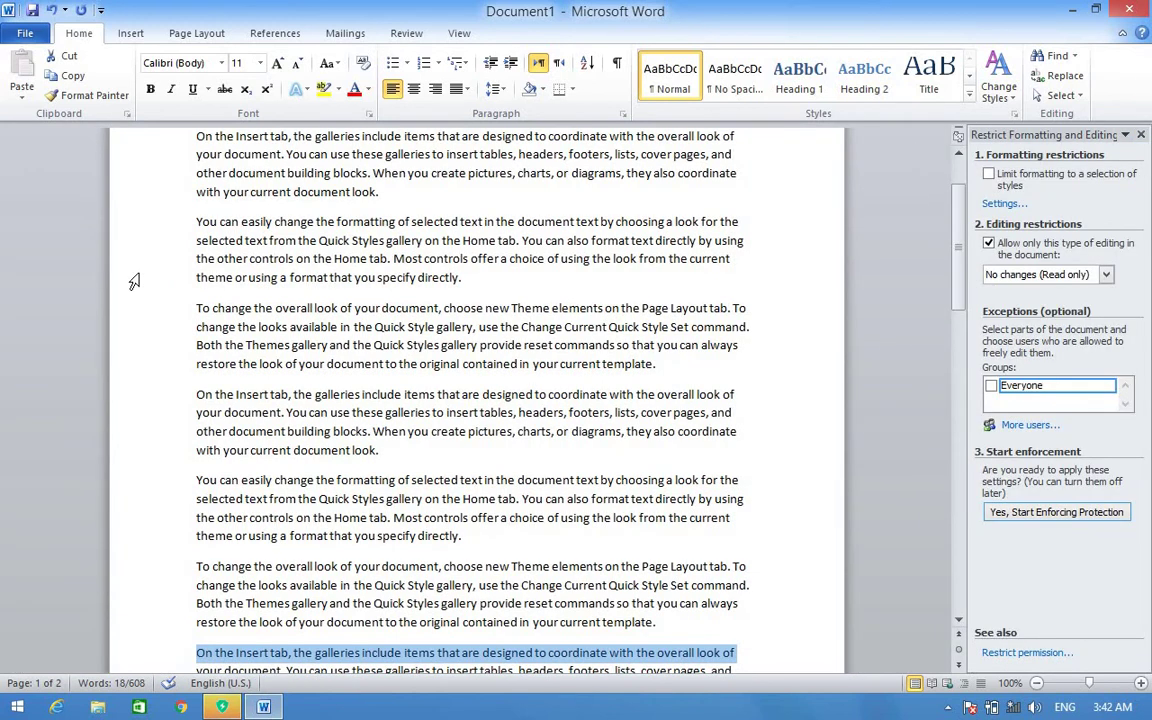
# Run the Compatibility Checker on the document and toggle Word 2007 among the versions to show.
pyautogui.click(29, 33)
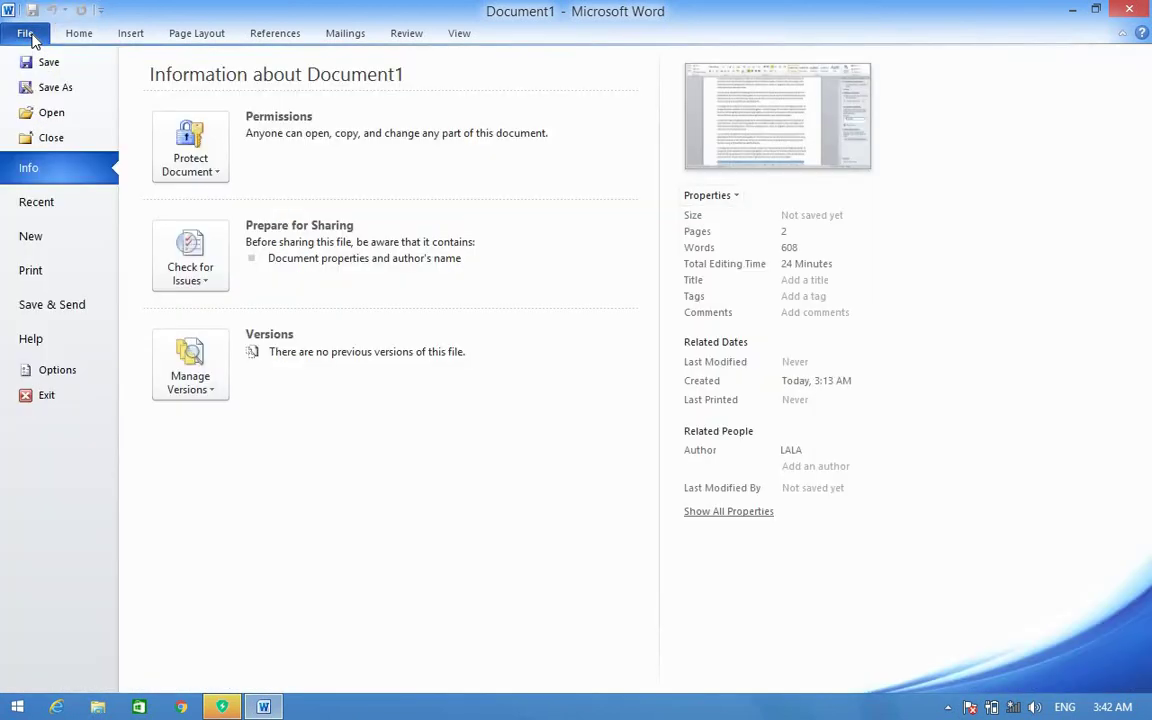
pyautogui.click(207, 284)
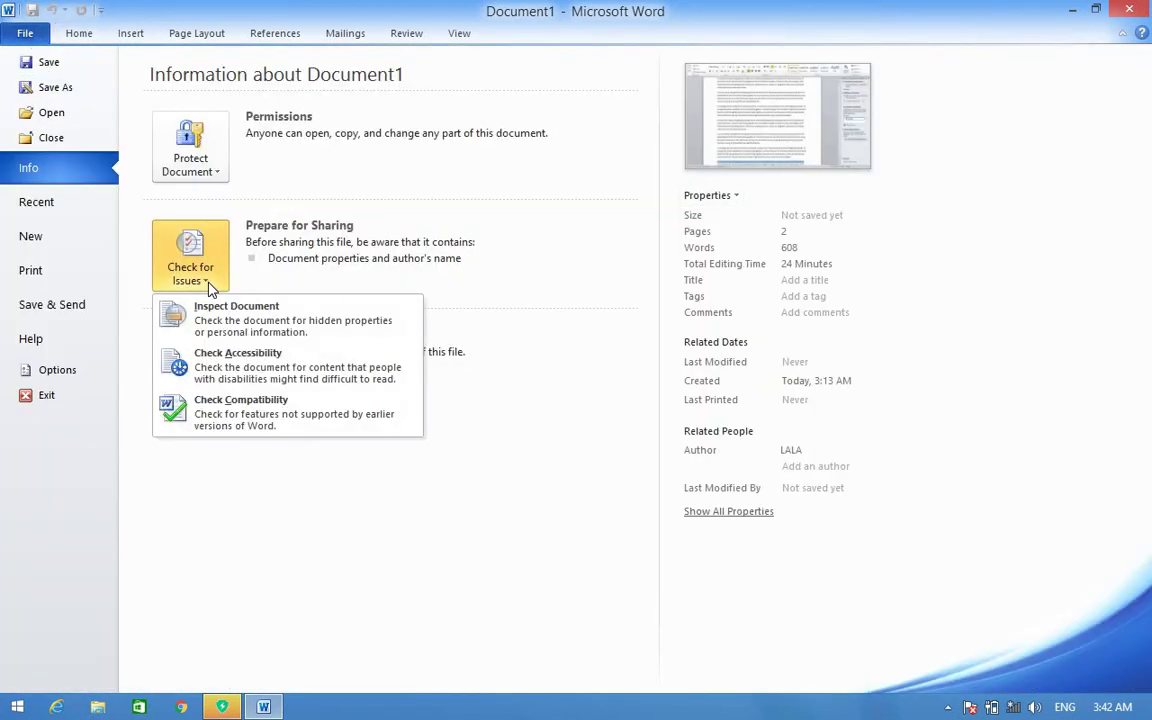
pyautogui.click(245, 421)
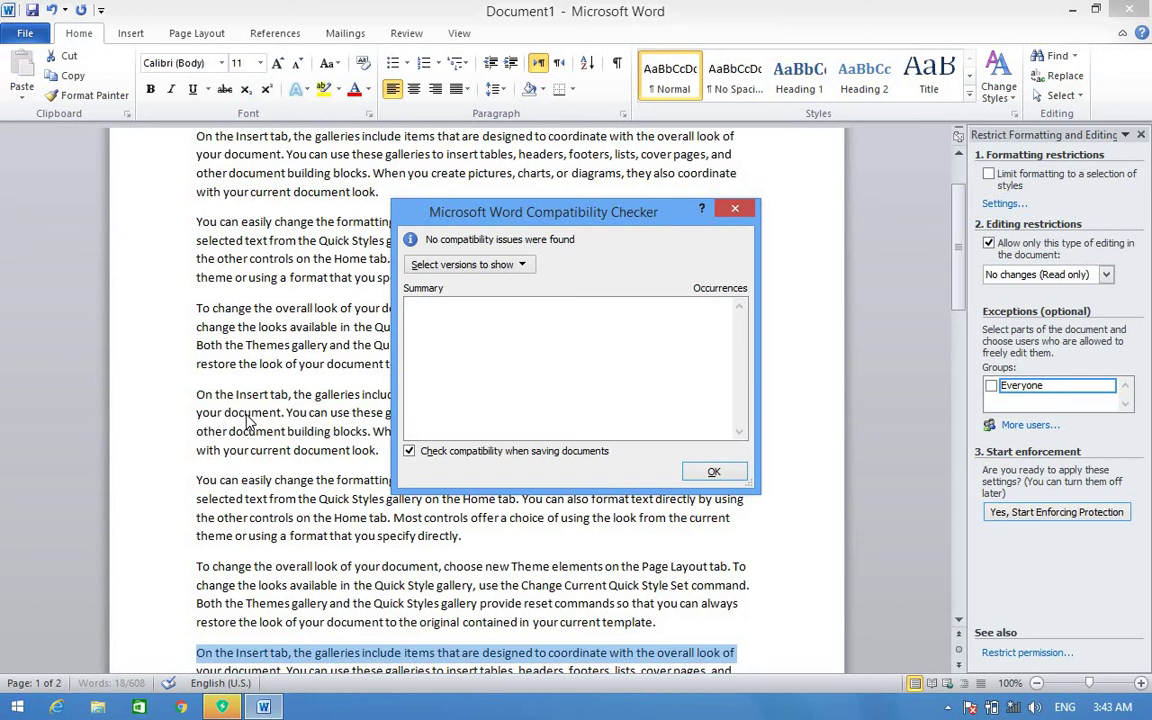
pyautogui.click(523, 266)
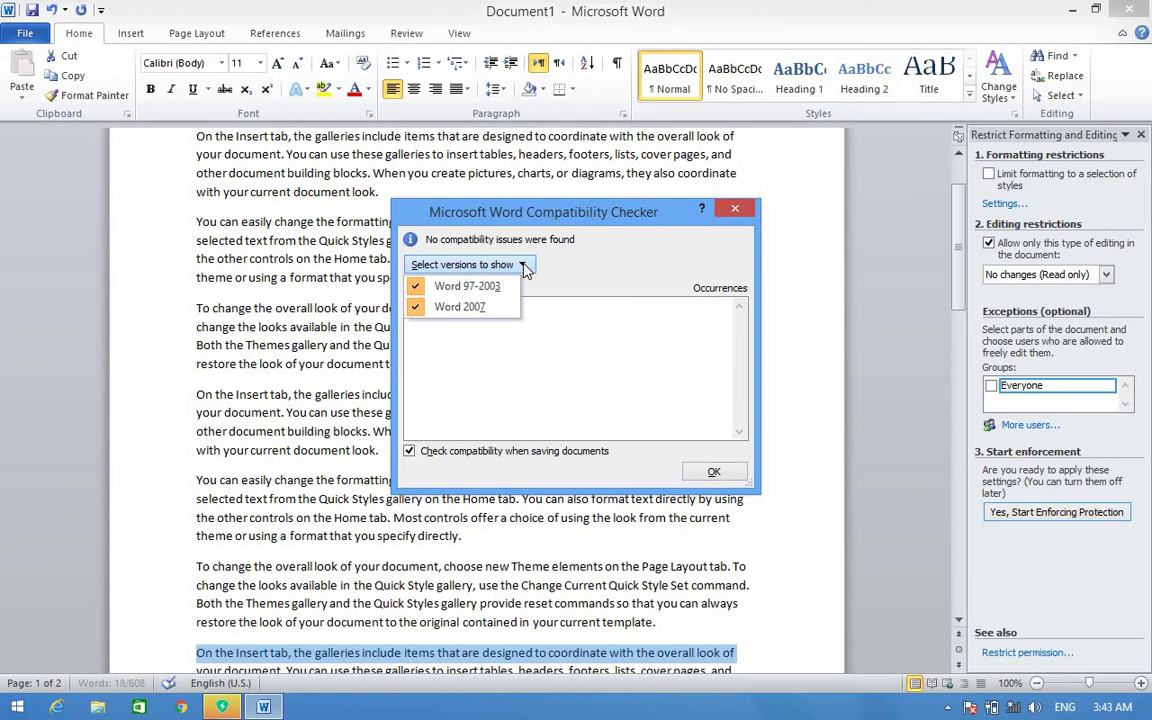
pyautogui.click(440, 307)
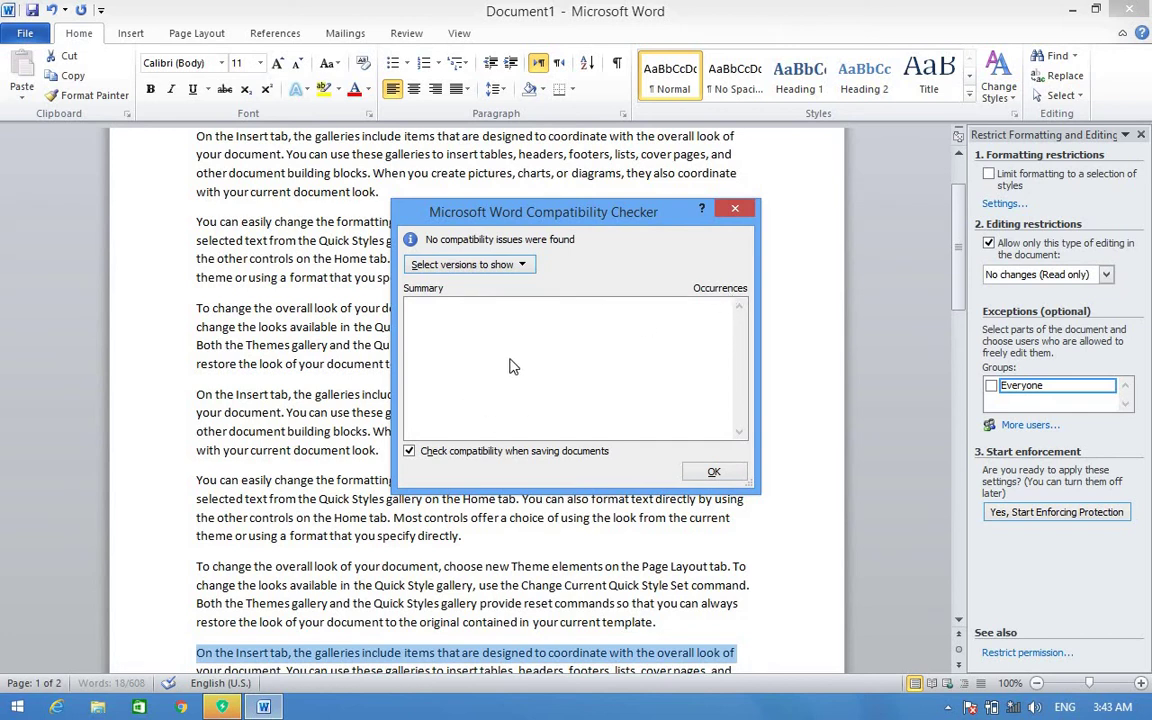
# Toggle Check compatibility when saving documents, leave it enabled, and accept the Compatibility Checker settings.
pyautogui.click(409, 451)
pyautogui.click(410, 452)
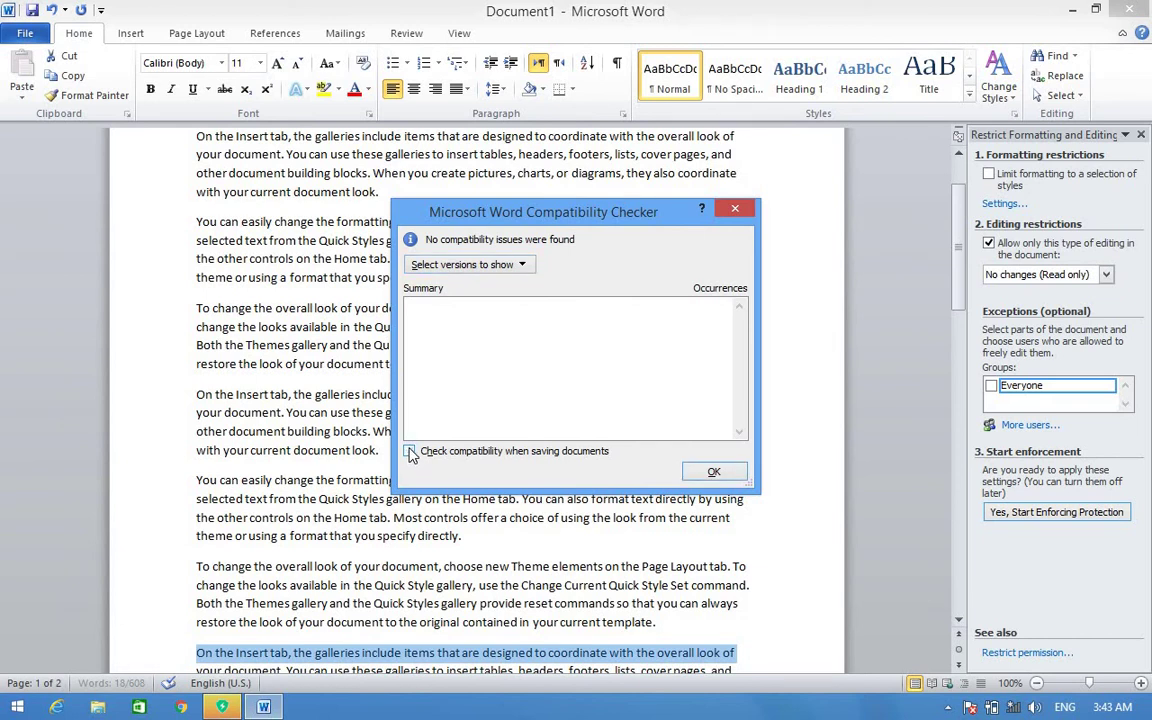
pyautogui.click(410, 452)
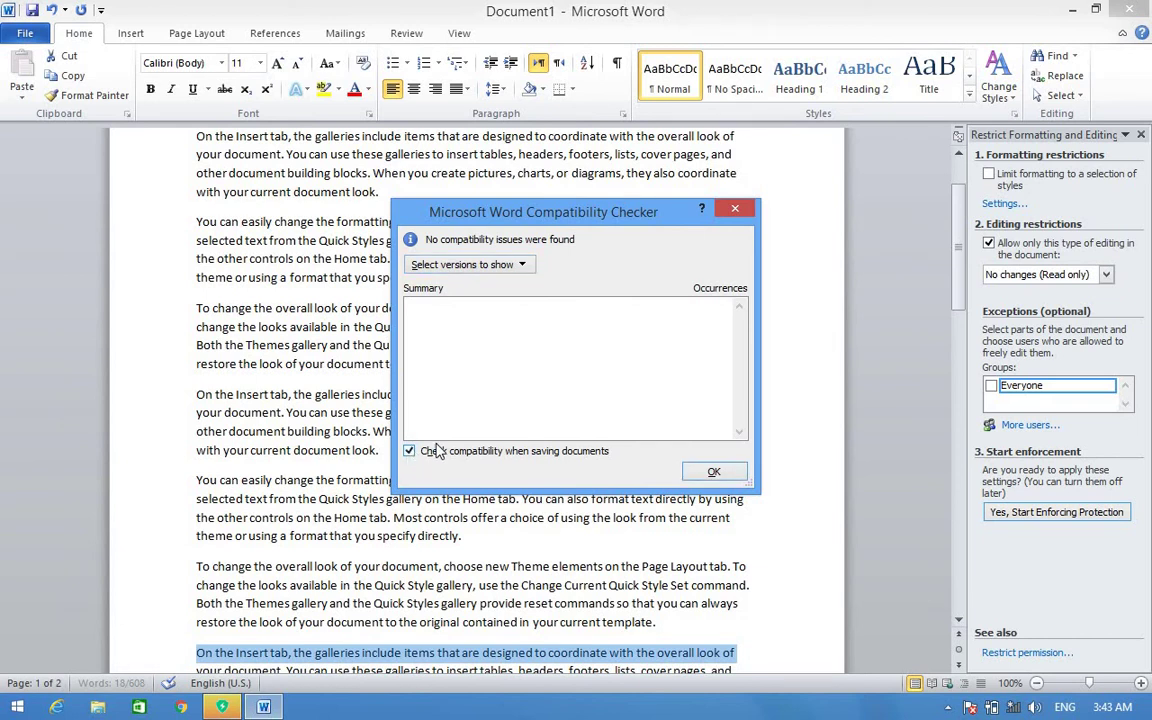
pyautogui.click(727, 473)
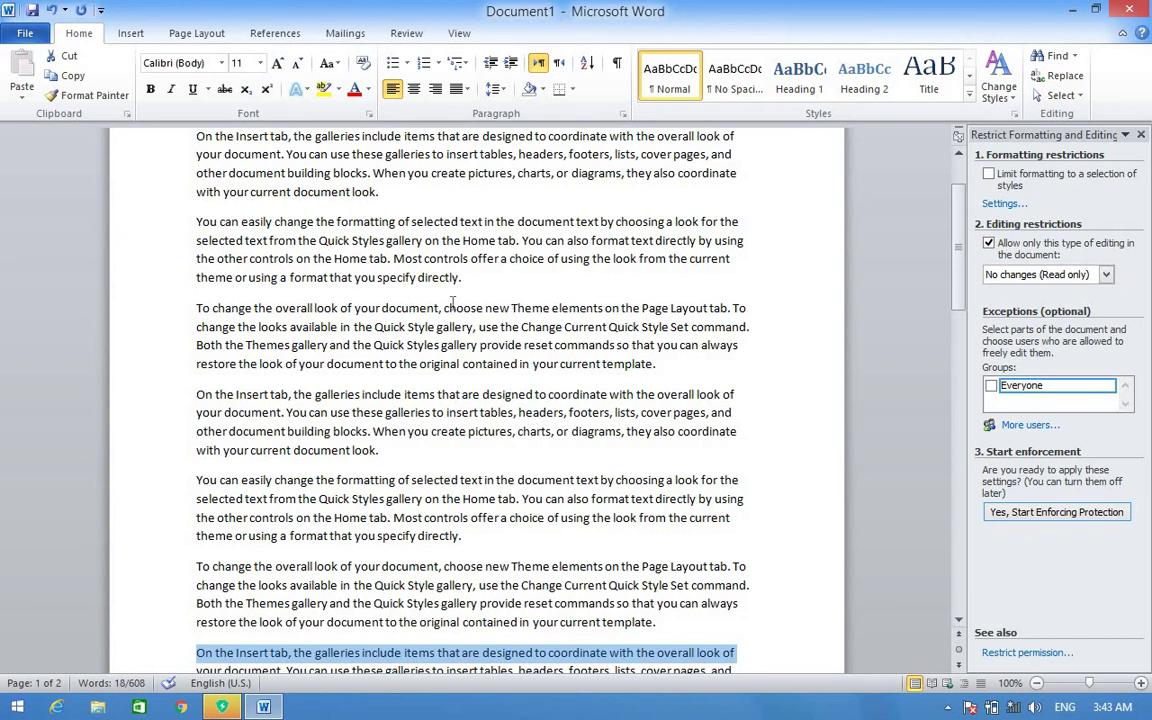
# Browse the recoverable unsaved document copies with Recover Unsaved Documents and close the file browser without opening a file.
pyautogui.click(26, 35)
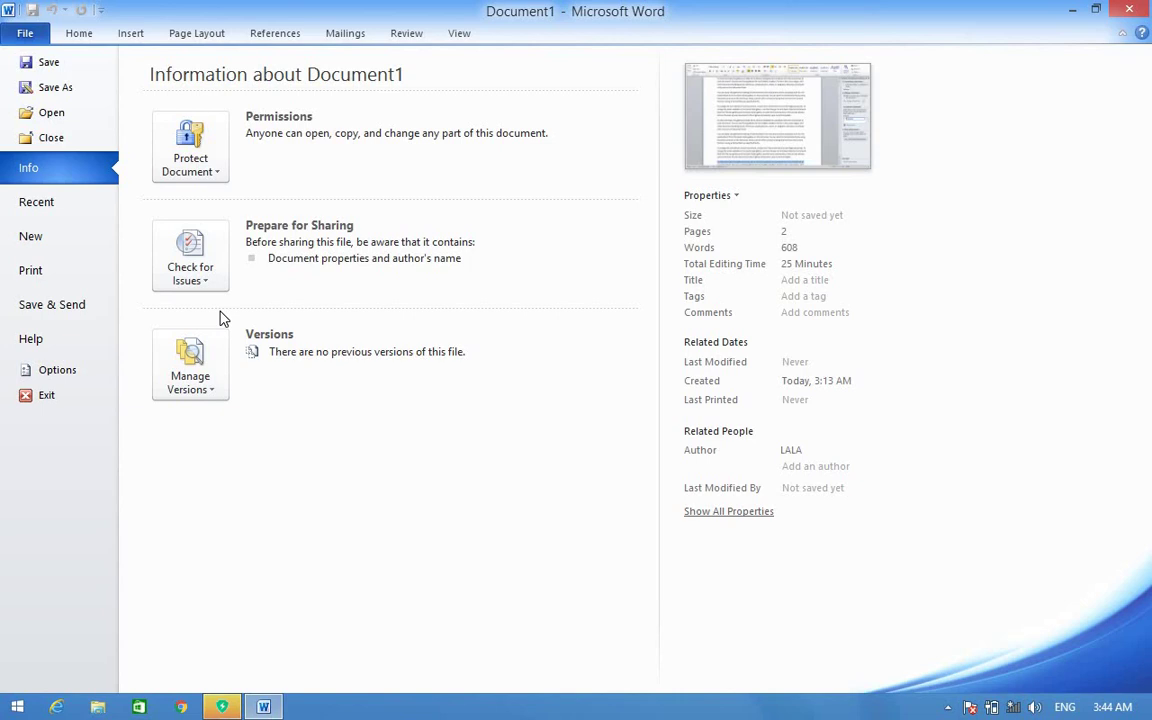
pyautogui.click(203, 368)
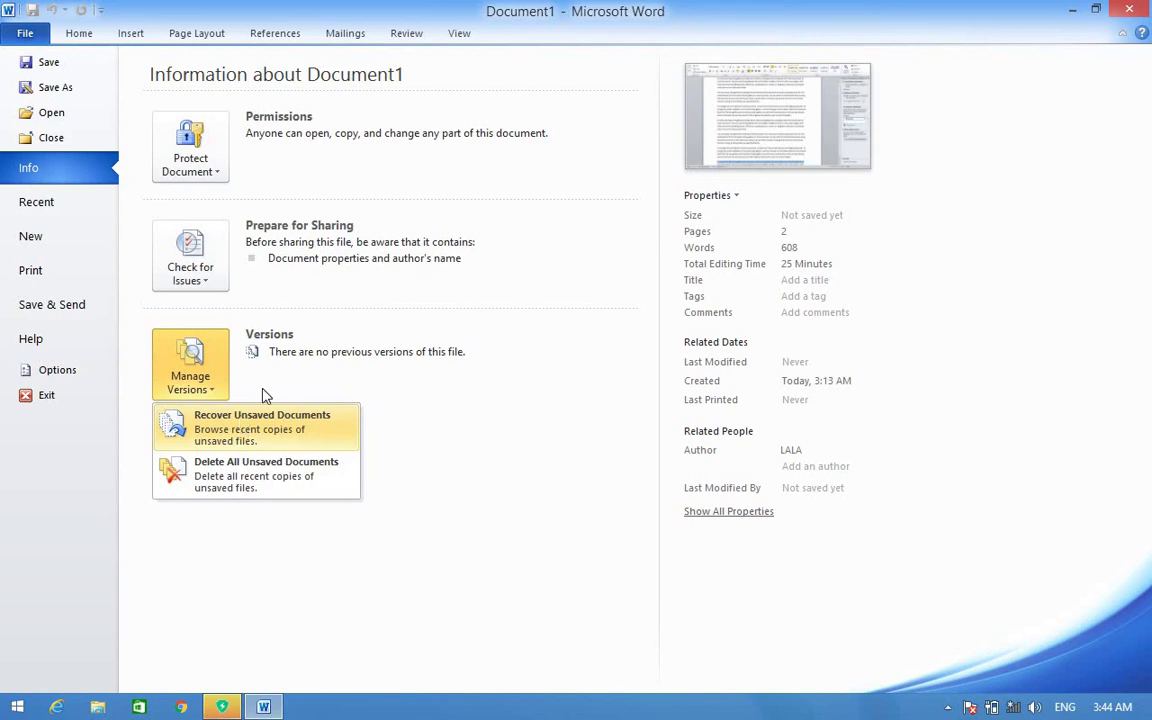
pyautogui.click(302, 338)
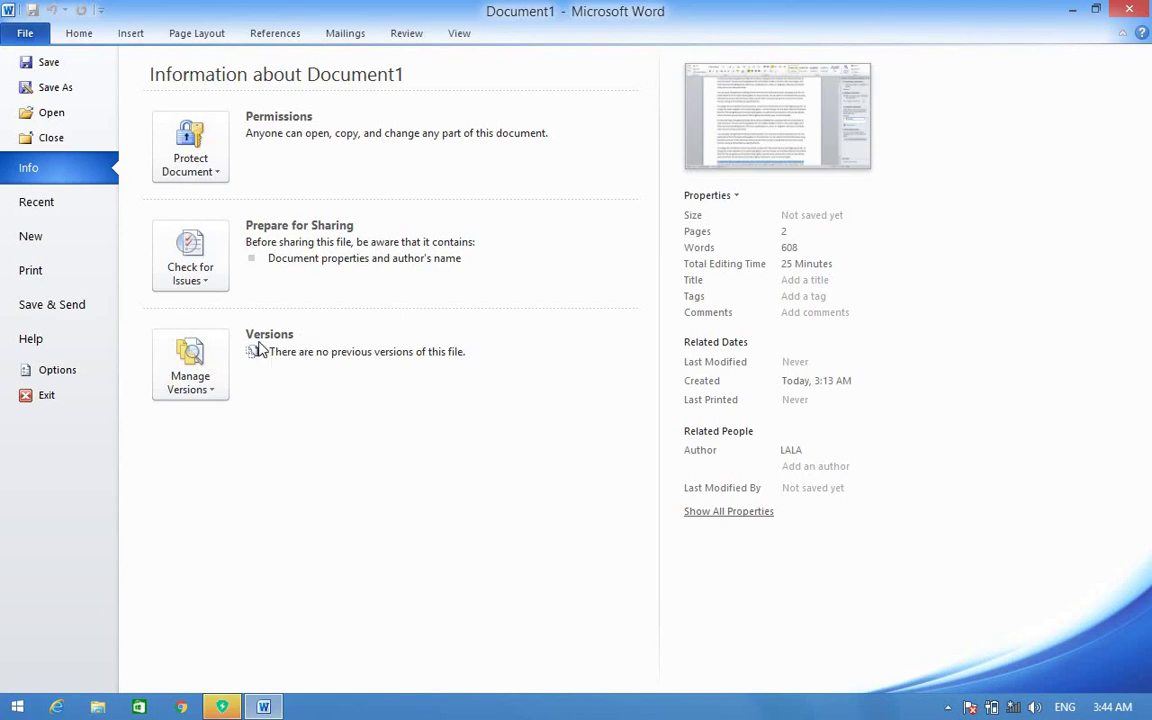
pyautogui.click(211, 399)
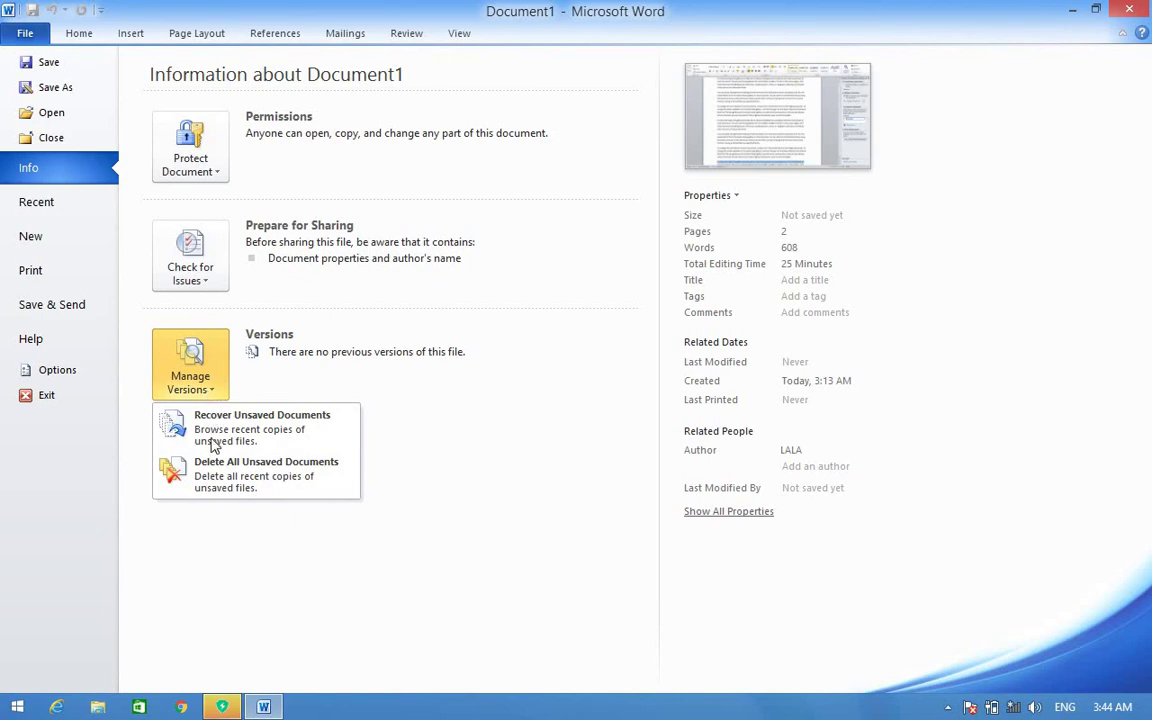
pyautogui.click(205, 425)
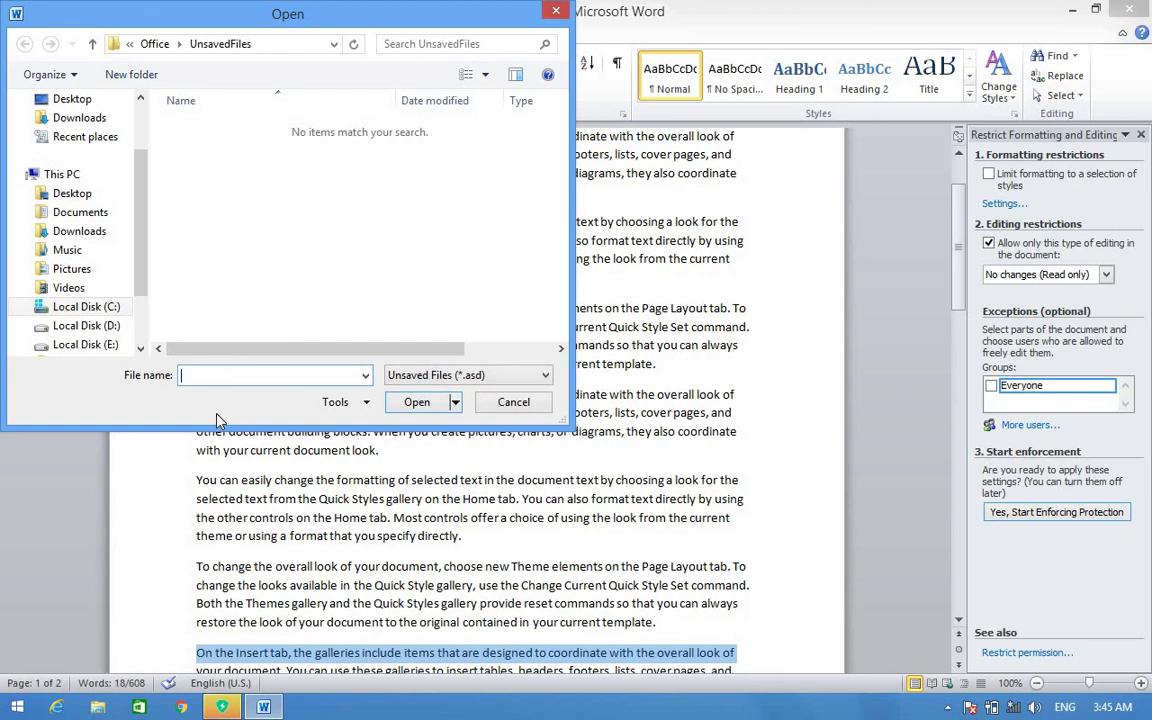
pyautogui.click(555, 12)
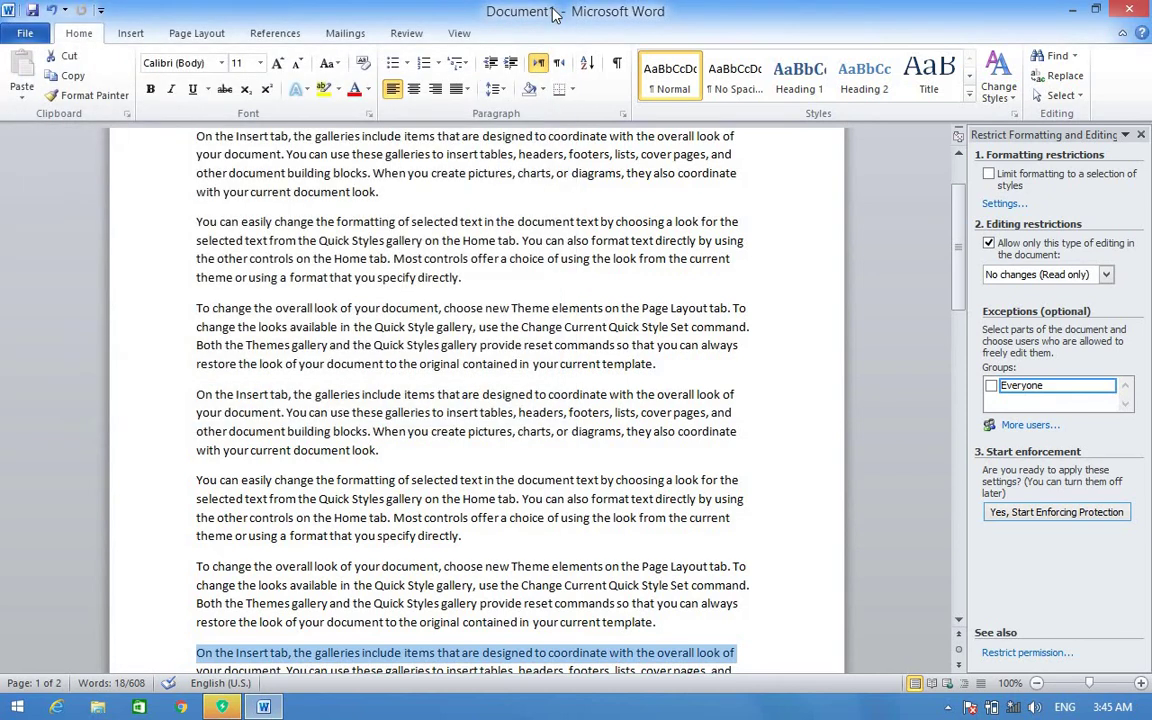
# Display the document's version management options for recovering or deleting all unsaved documents, and dismiss them without choosing one.
pyautogui.click(28, 38)
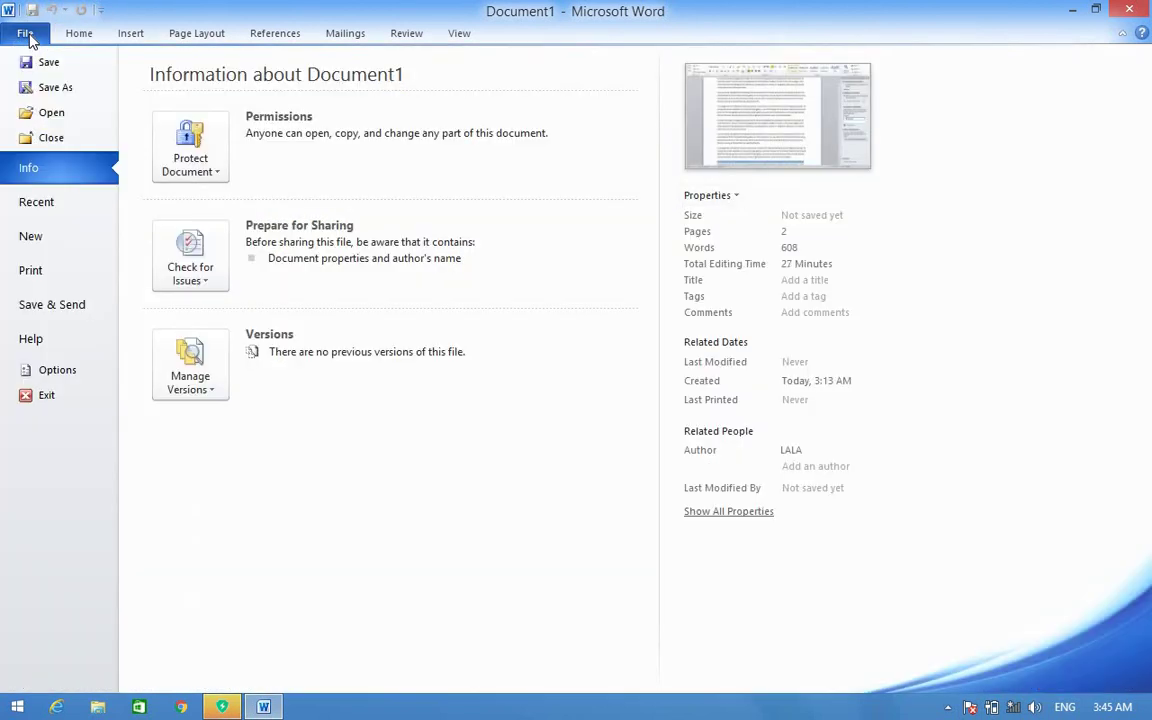
pyautogui.click(197, 391)
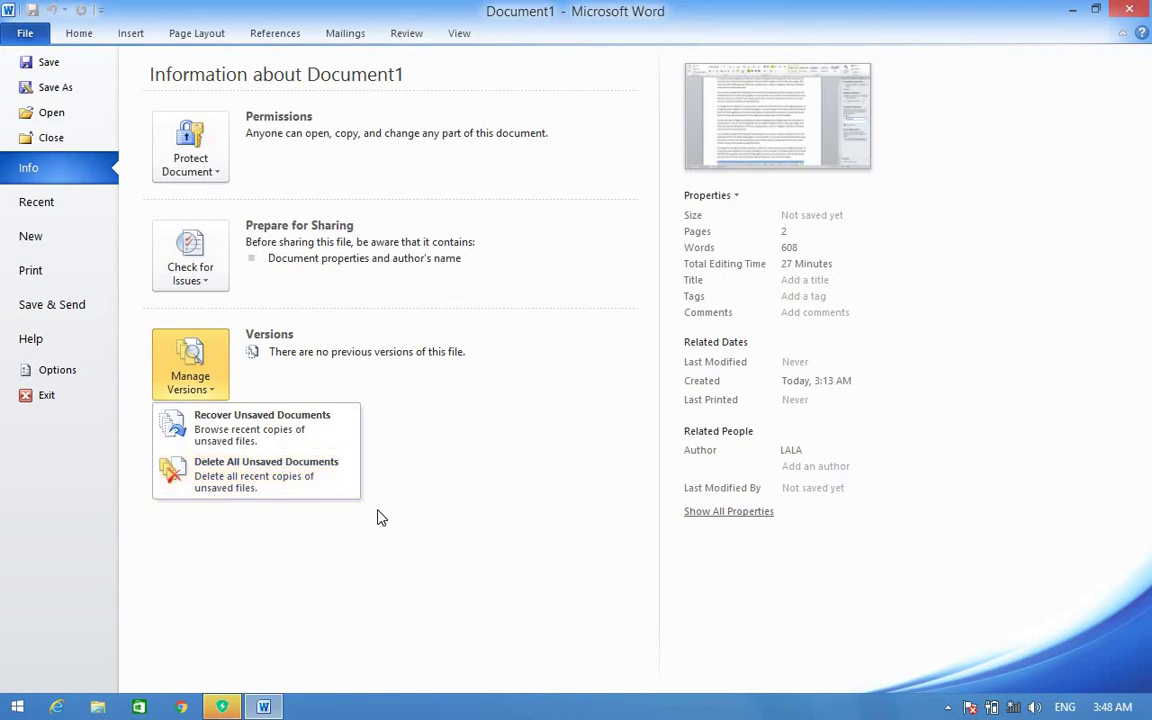
pyautogui.click(722, 512)
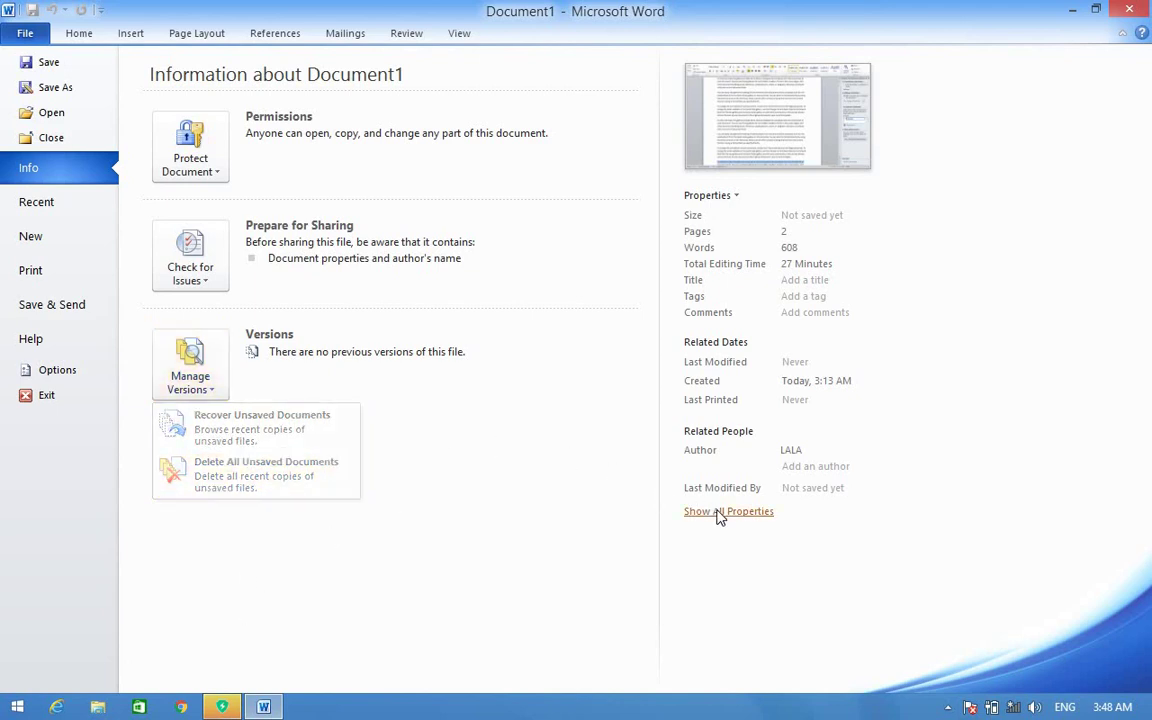